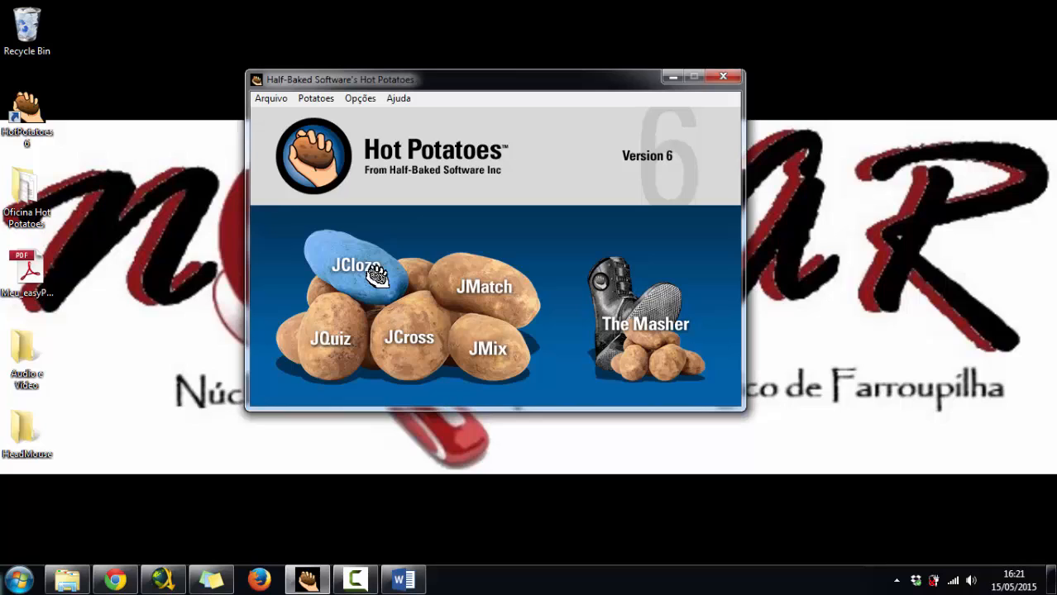
# - Start a JCloze exercise titled "Jantar para a mamãe" and enter the story about Pedrinho's surprise dinner as its text
pyautogui.click(376, 277)
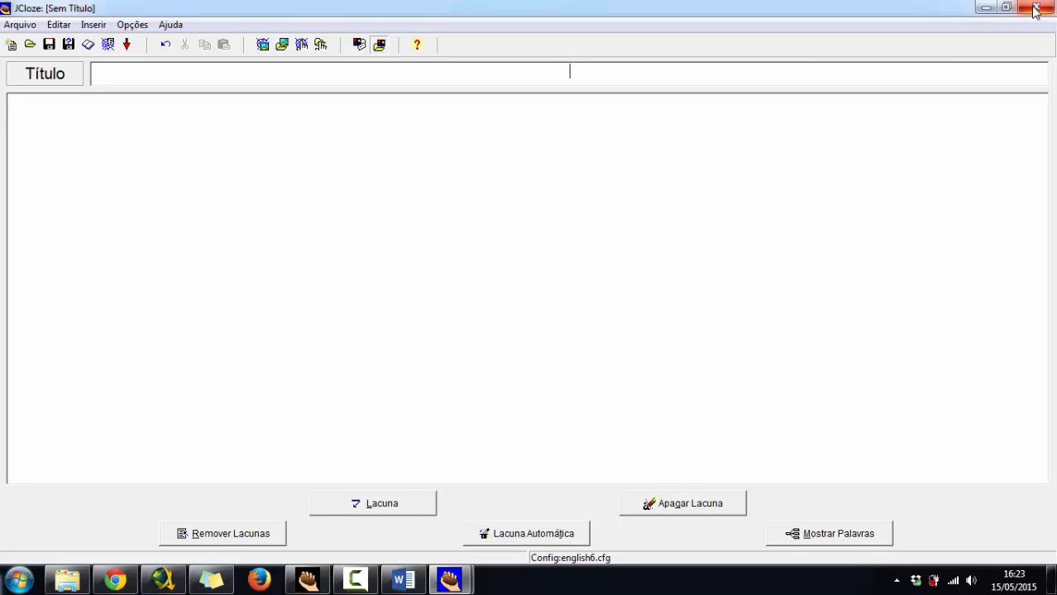
pyautogui.write('Jantar para a mam')
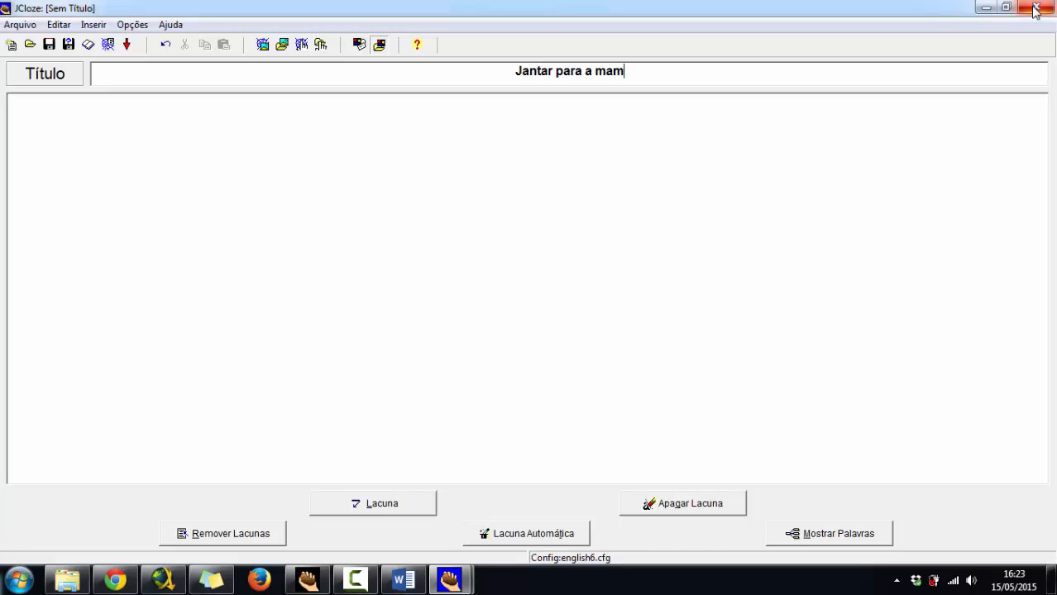
pyautogui.write('ãe')
pyautogui.click(113, 114)
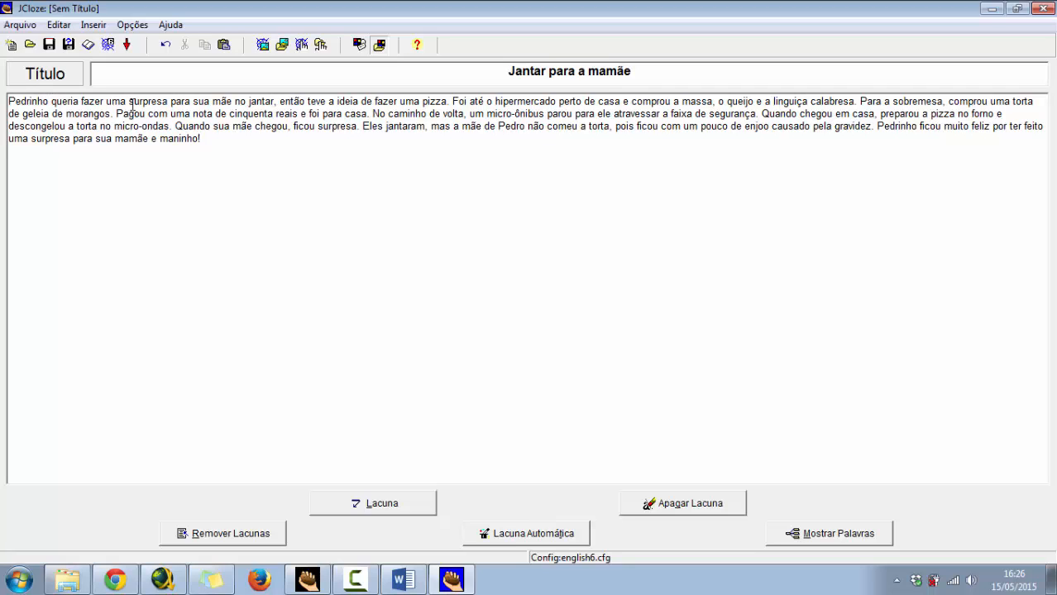
# - Turn the words "ideia" and "hipermercado" into gaps, leaving their clues and alternative answers empty
pyautogui.doubleClick(339, 101)
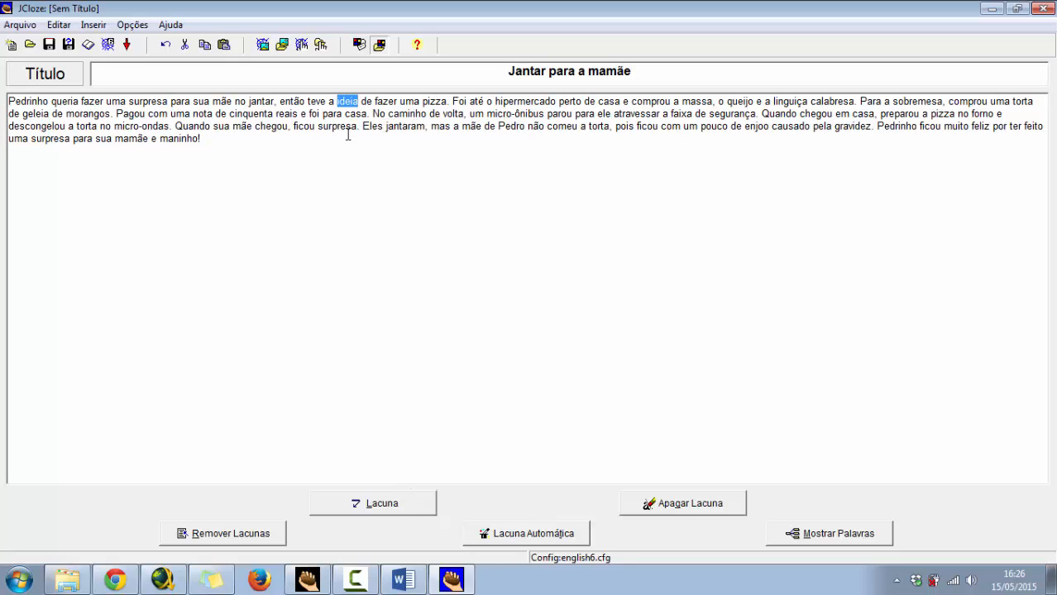
pyautogui.click(384, 510)
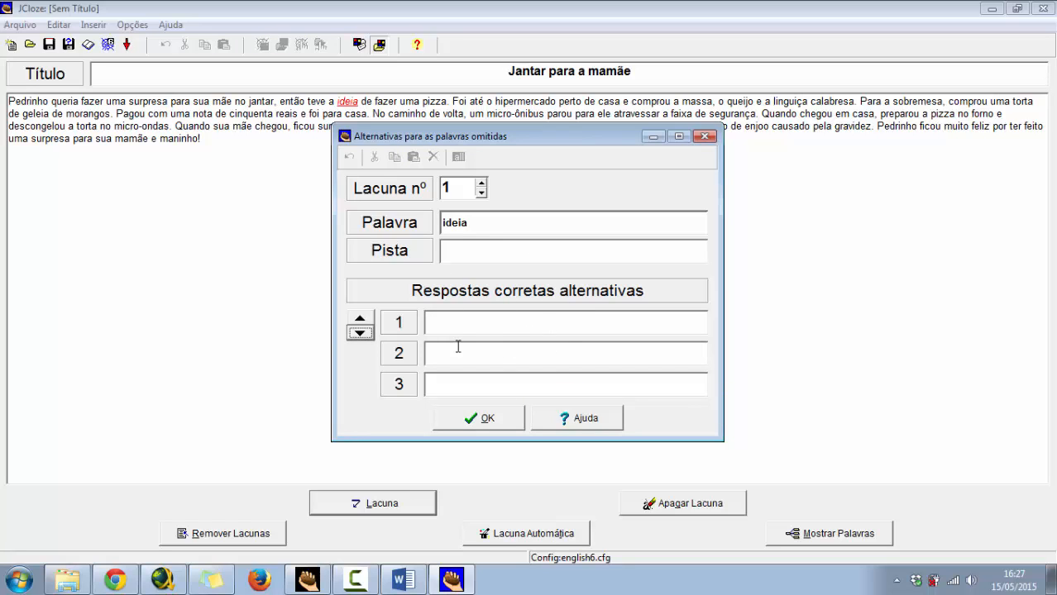
pyautogui.click(488, 422)
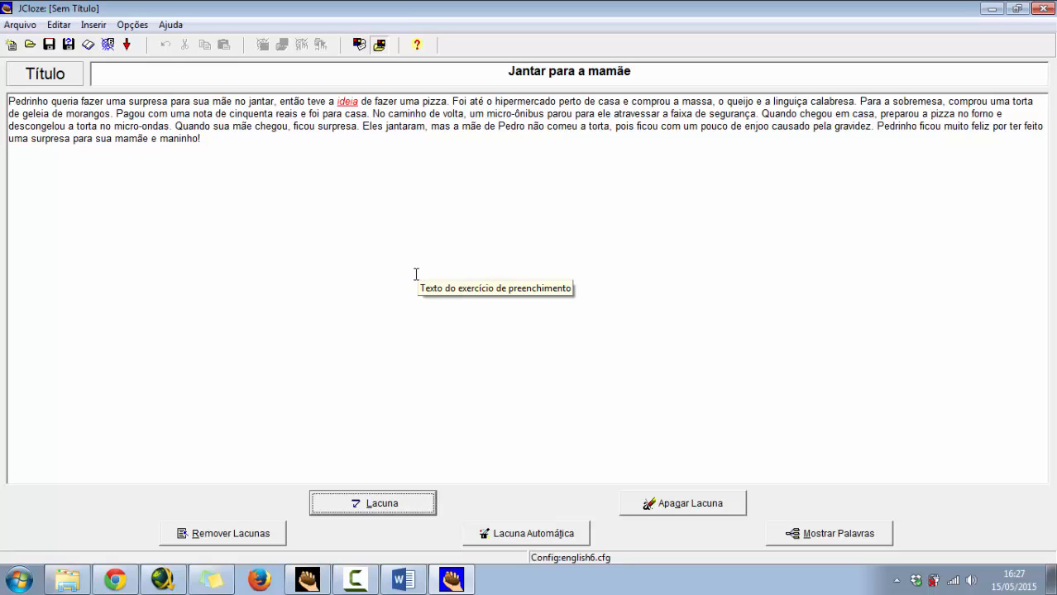
pyautogui.moveTo(494, 101); pyautogui.dragTo(554, 105)
pyautogui.click(499, 101)
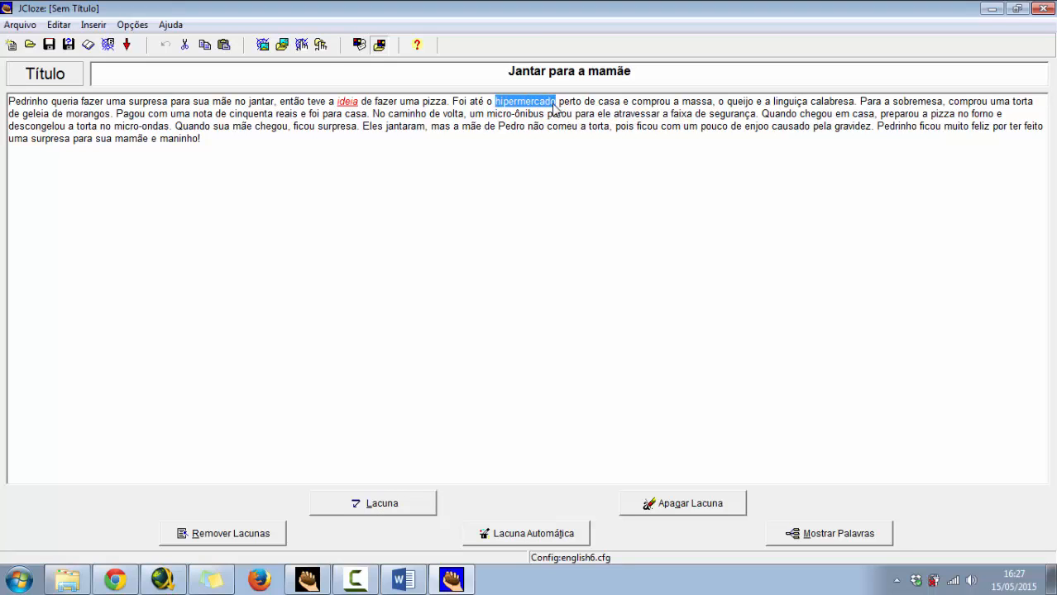
pyautogui.click(396, 502)
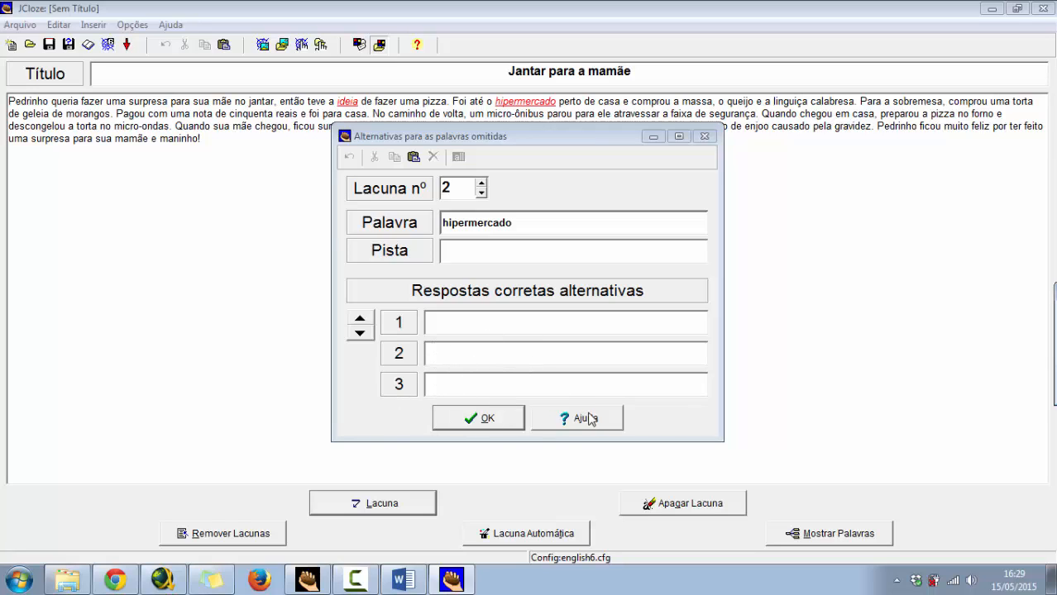
pyautogui.click(519, 419)
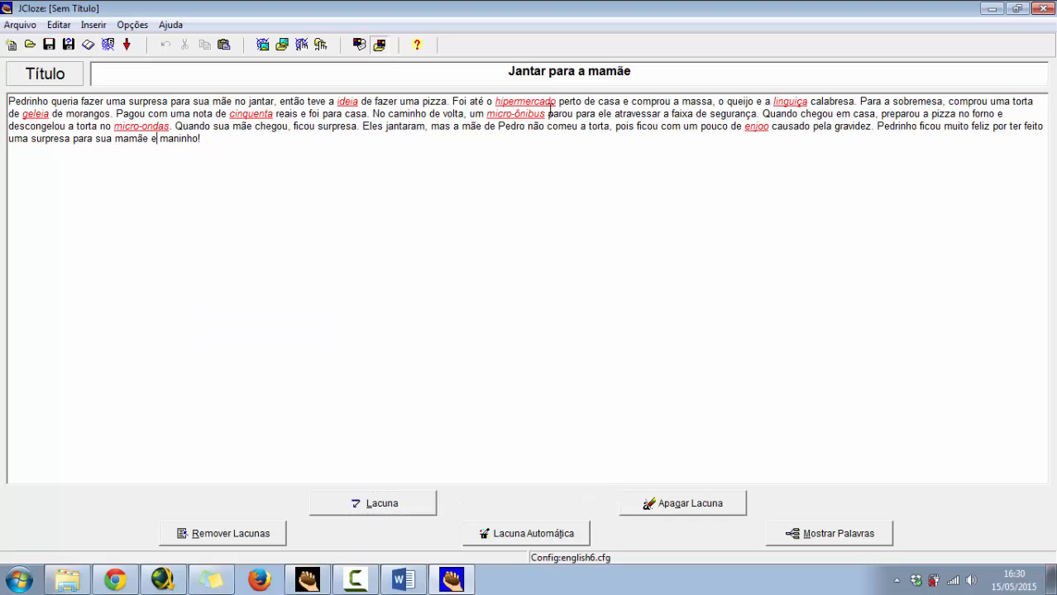
# - Load the translation file portuguesbrasileiro.cfg into the exercise's output configuration
pyautogui.click(132, 27)
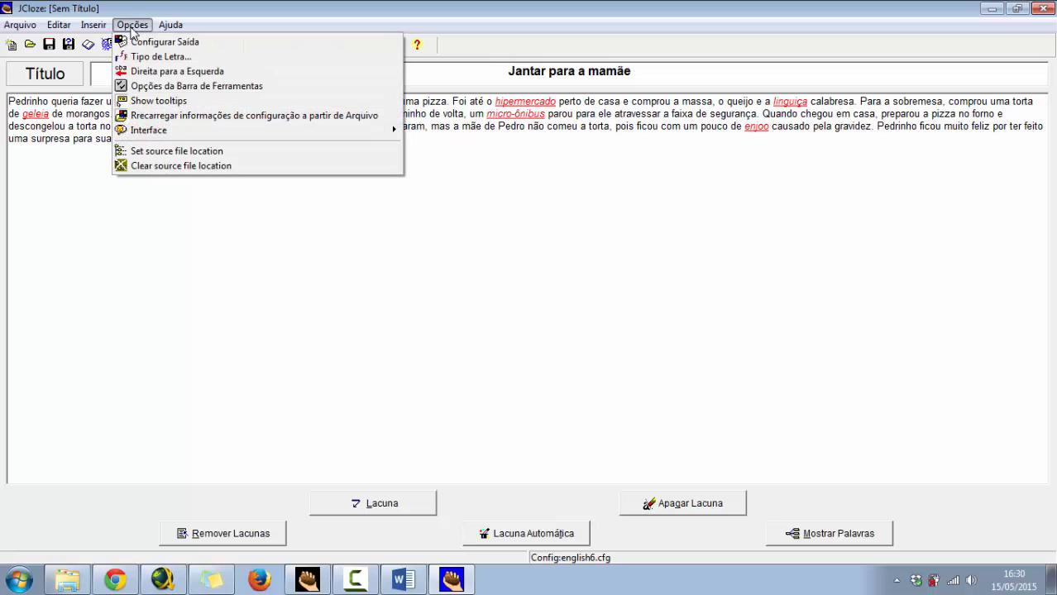
pyautogui.click(143, 43)
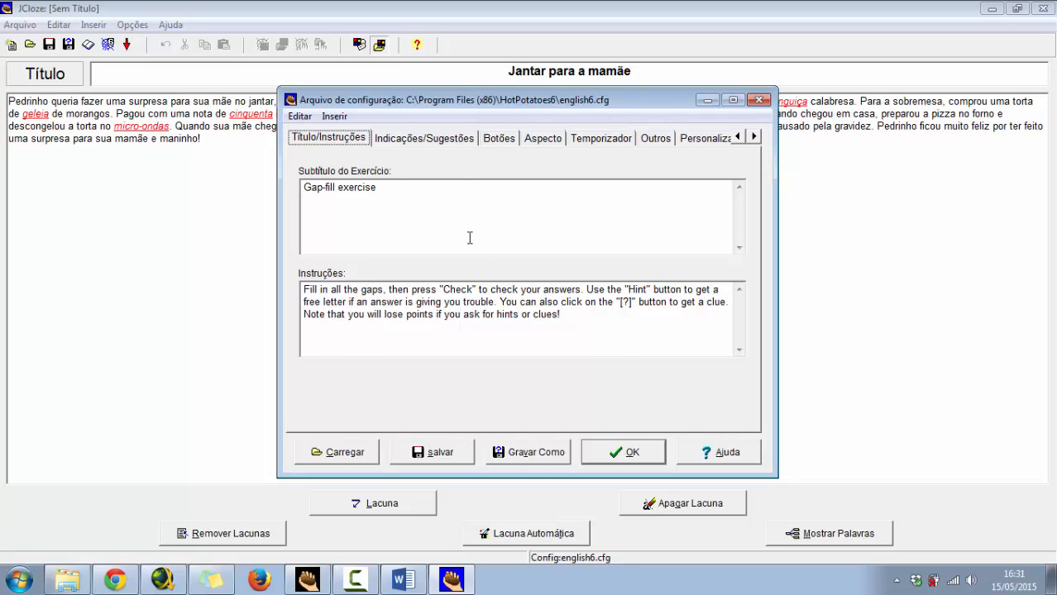
pyautogui.click(329, 461)
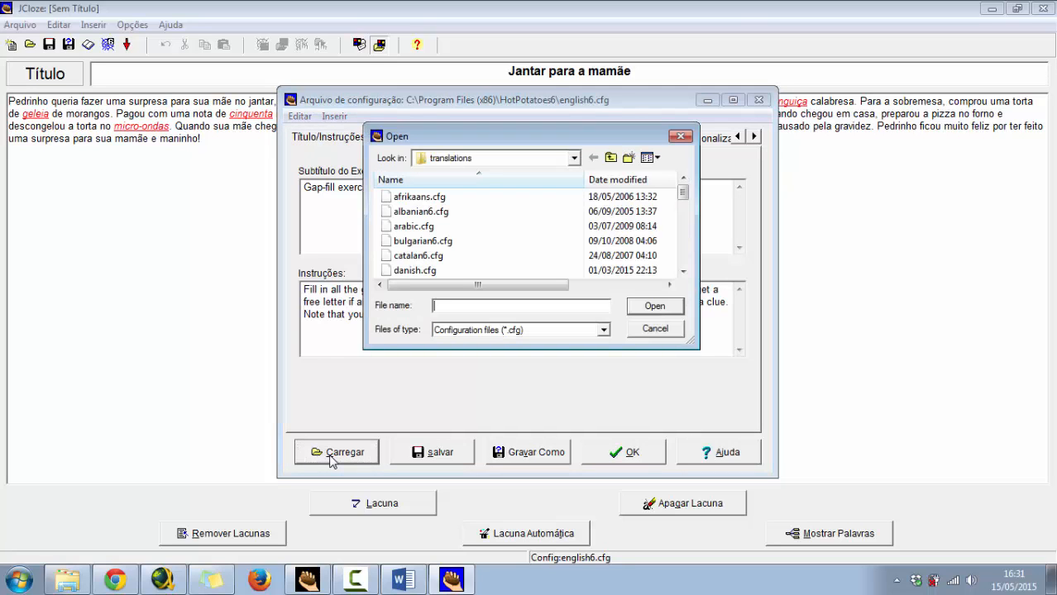
pyautogui.click(683, 271)
pyautogui.click(683, 273)
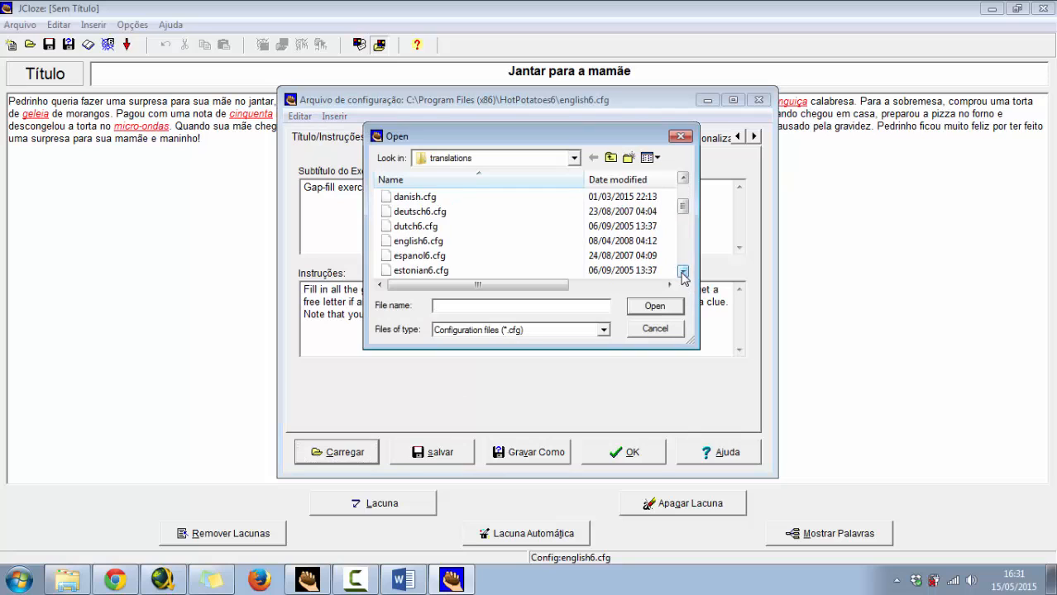
pyautogui.click(682, 273)
pyautogui.click(682, 272)
pyautogui.click(683, 273)
pyautogui.click(683, 272)
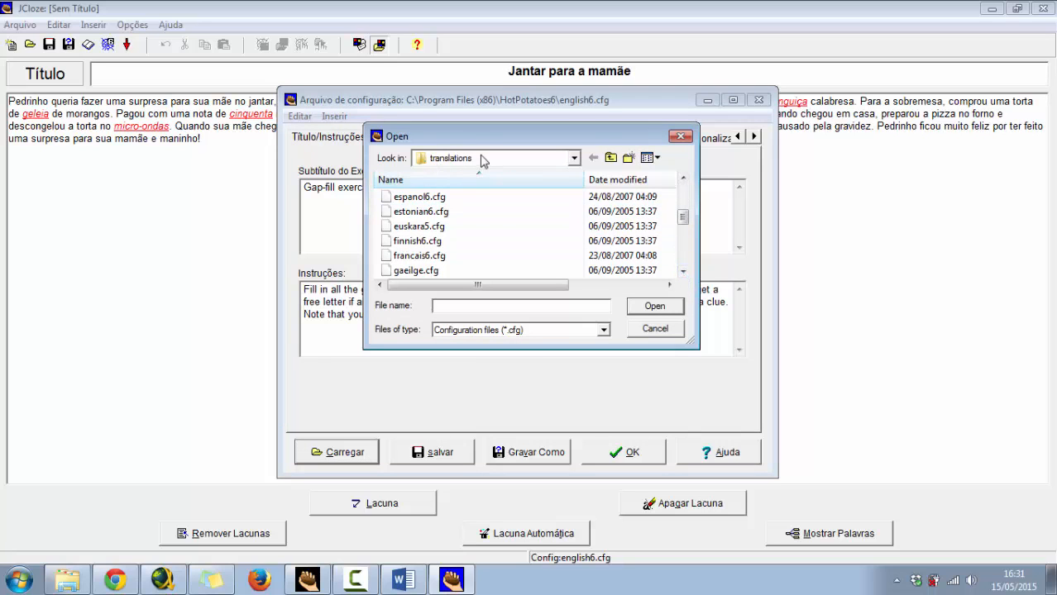
pyautogui.click(683, 272)
pyautogui.click(683, 272)
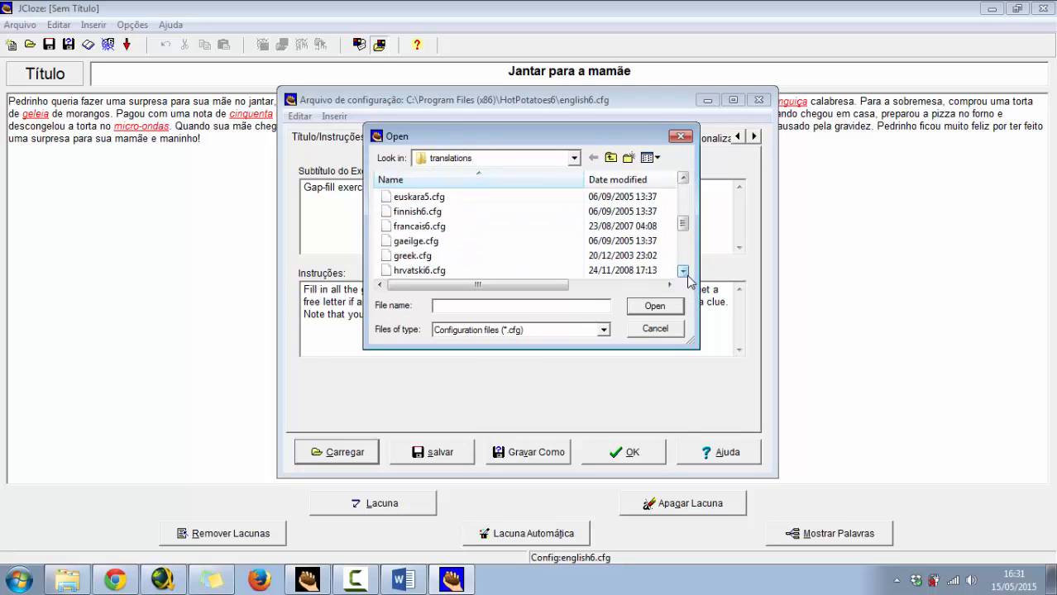
pyautogui.click(683, 272)
pyautogui.click(683, 272)
pyautogui.click(683, 272)
pyautogui.click(683, 272)
pyautogui.click(683, 272)
pyautogui.click(683, 272)
pyautogui.click(683, 273)
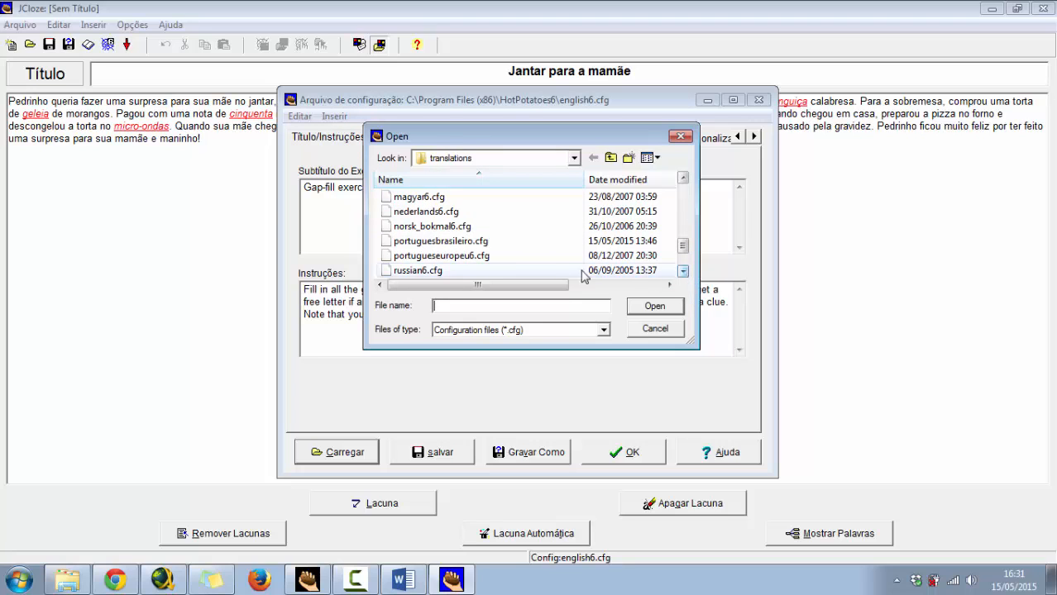
pyautogui.click(463, 243)
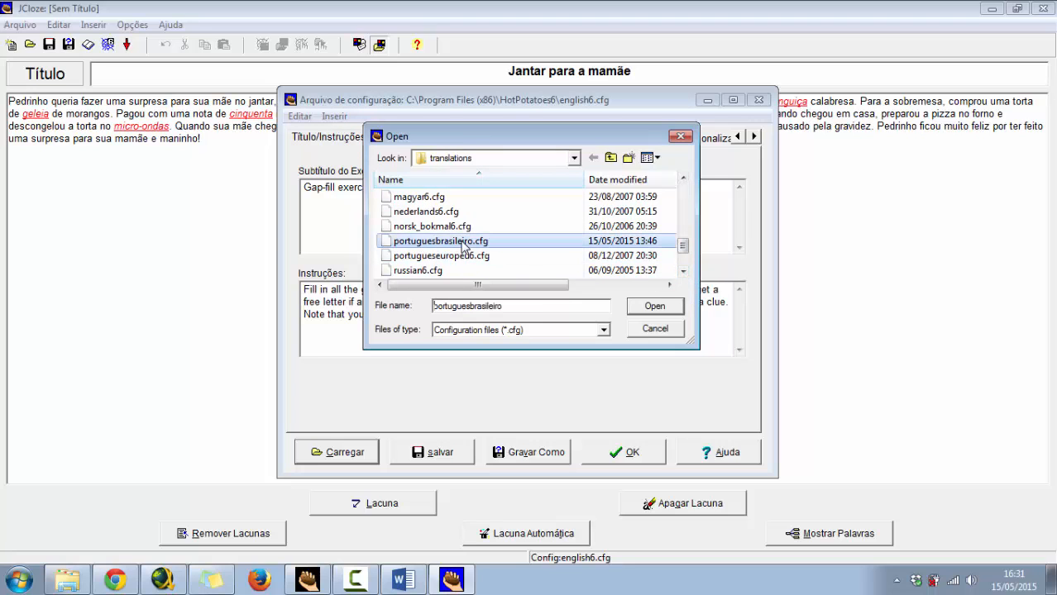
pyautogui.click(650, 308)
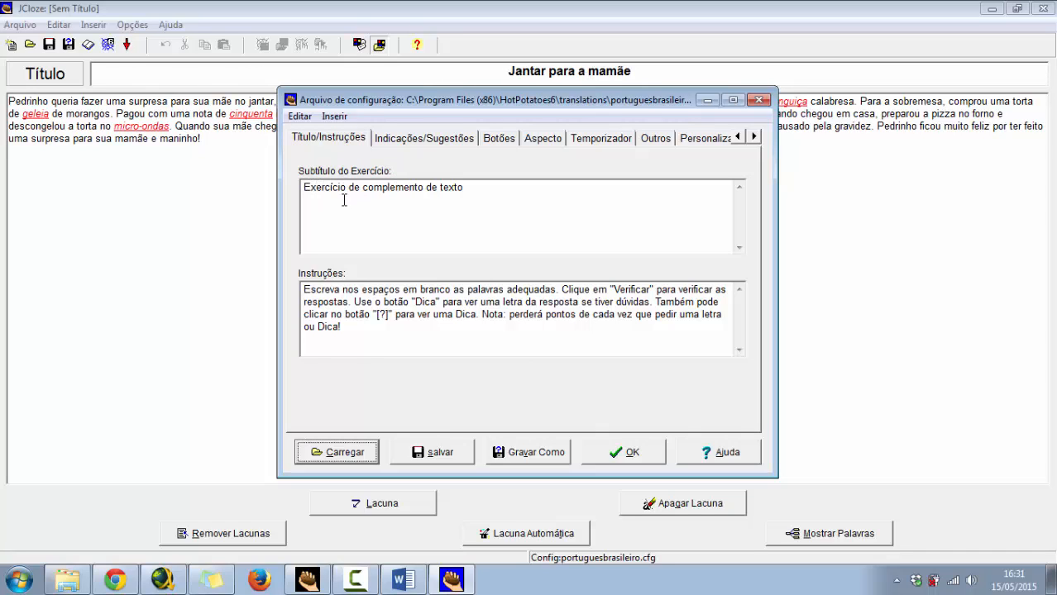
# - Delete everything after "Clique em "Verificar" para verificar as respostas." from the exercise instructions
pyautogui.click(484, 181)
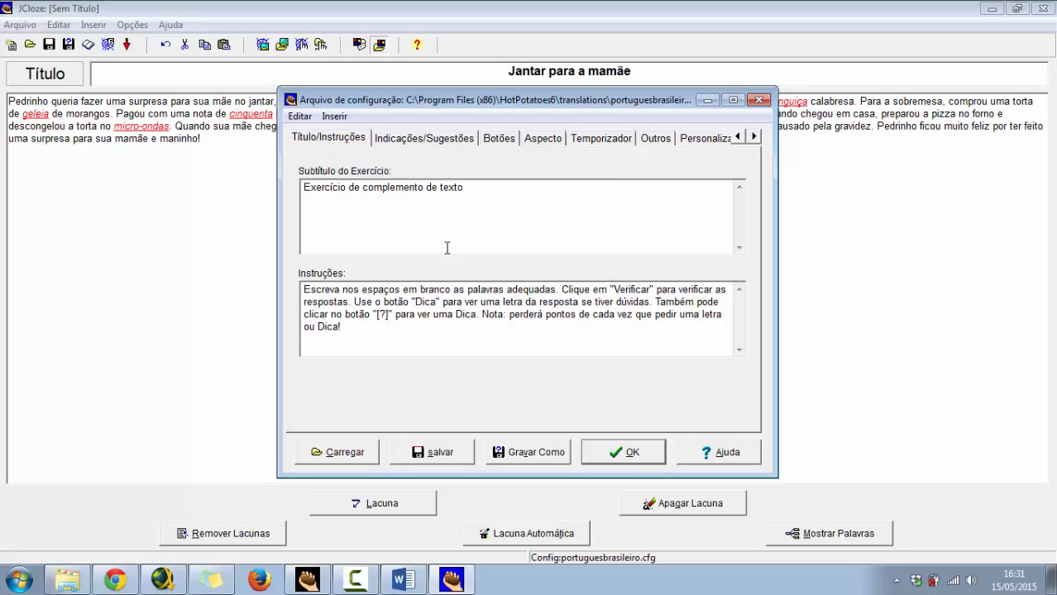
pyautogui.click(398, 331)
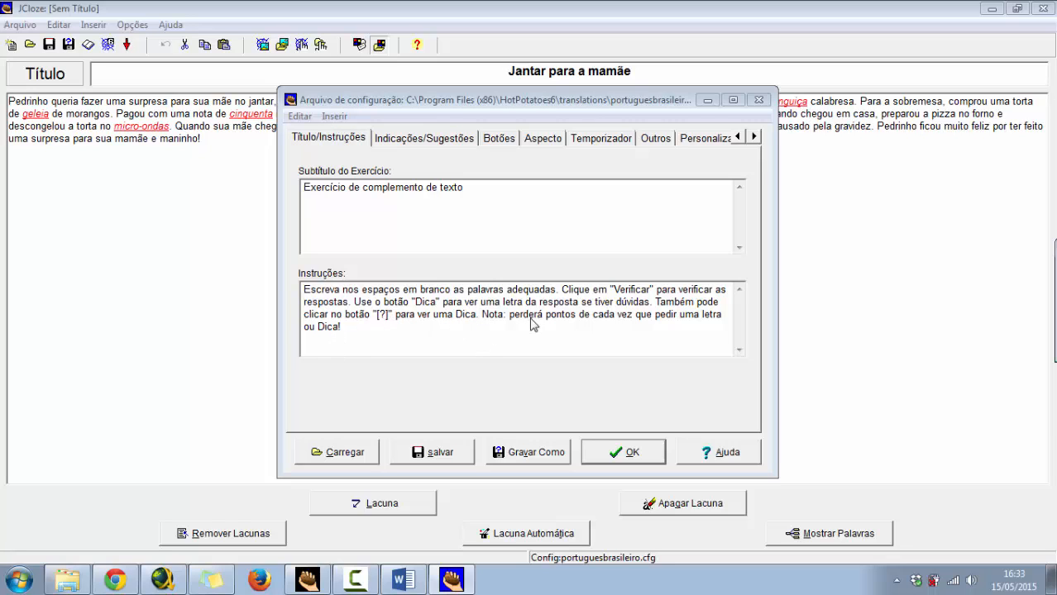
pyautogui.moveTo(342, 327); pyautogui.dragTo(351, 302)
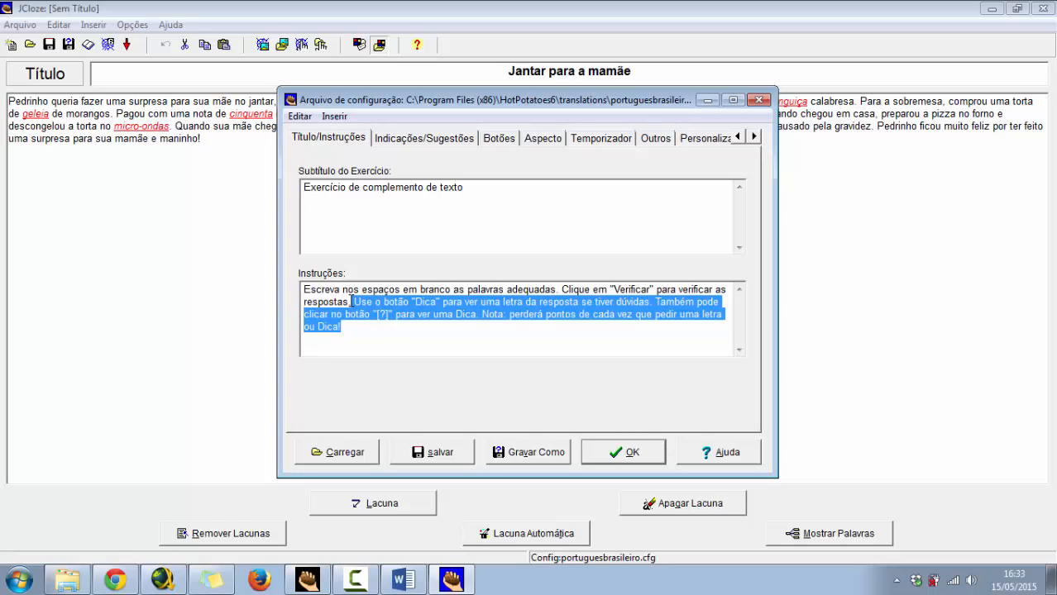
pyautogui.press('Delete')
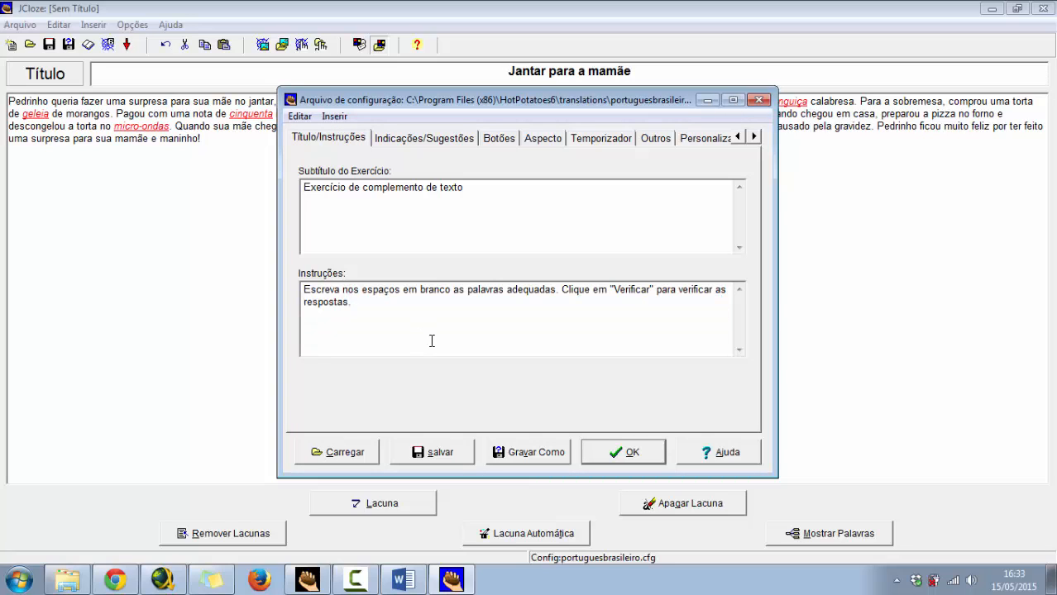
# - Review the exercise's feedback messages, button options, appearance colours and timer settings
pyautogui.click(431, 141)
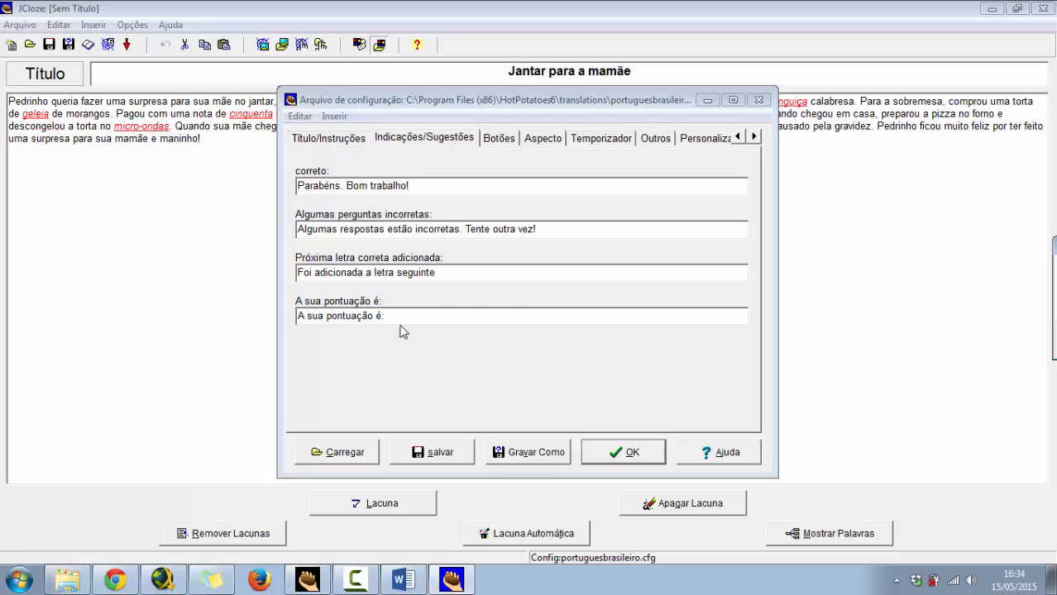
pyautogui.click(503, 144)
pyautogui.click(508, 147)
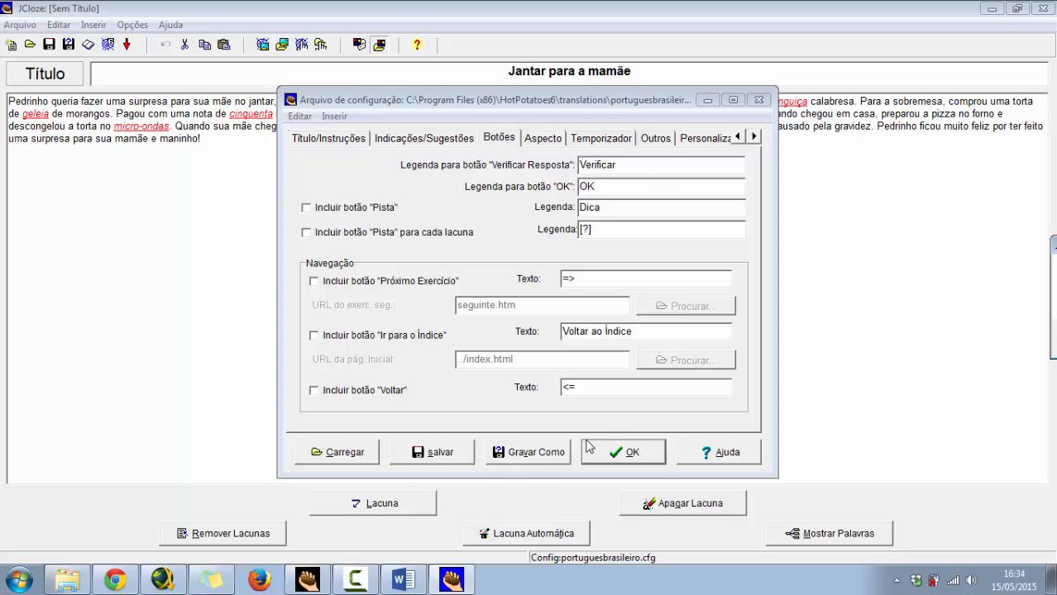
pyautogui.click(543, 140)
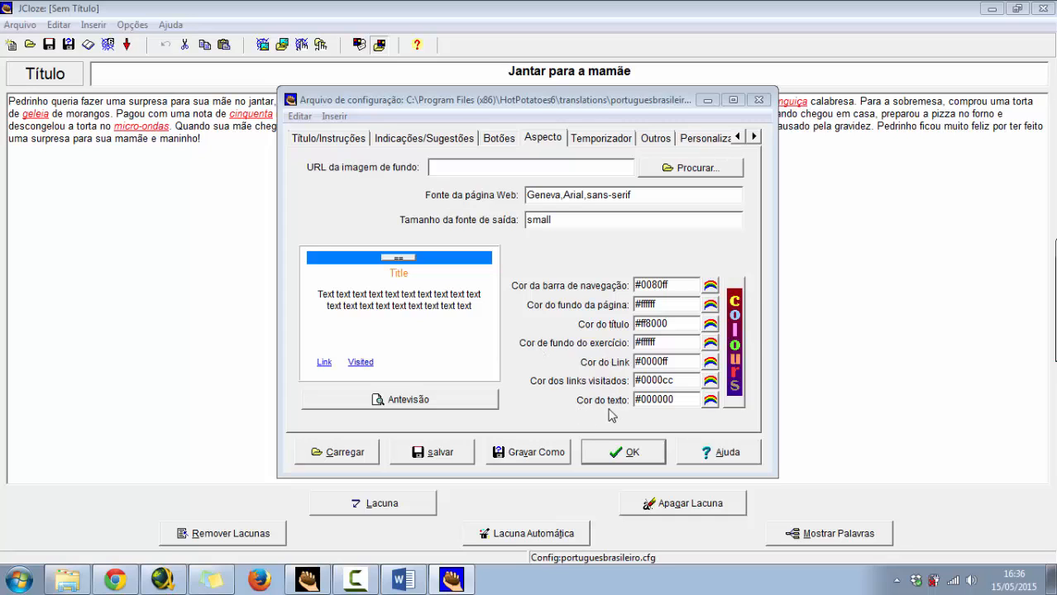
pyautogui.click(602, 138)
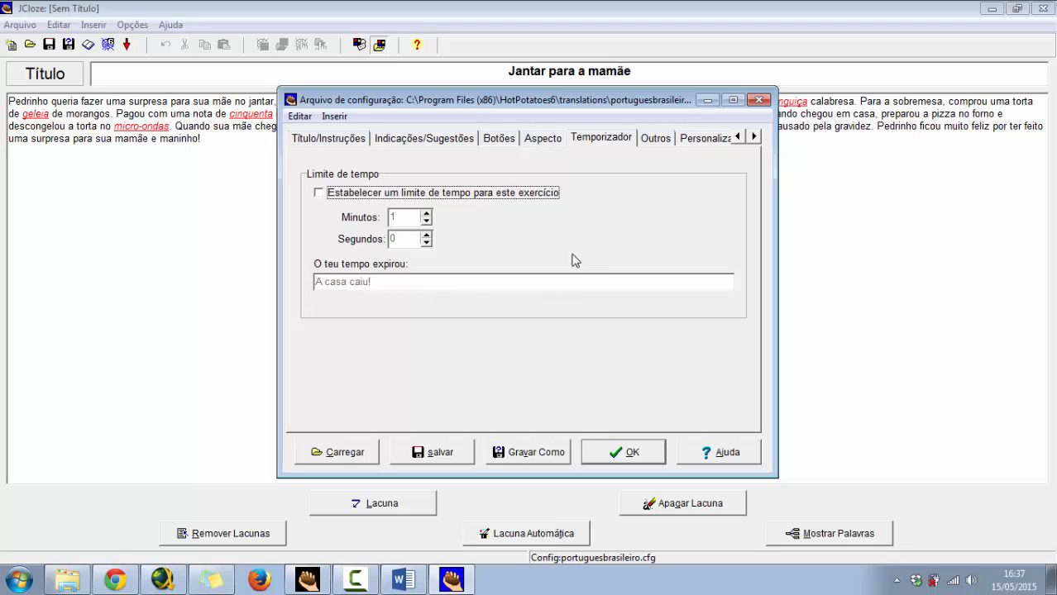
# - Turn off including the word list with the text and case-sensitive checking of the answers
pyautogui.click(652, 139)
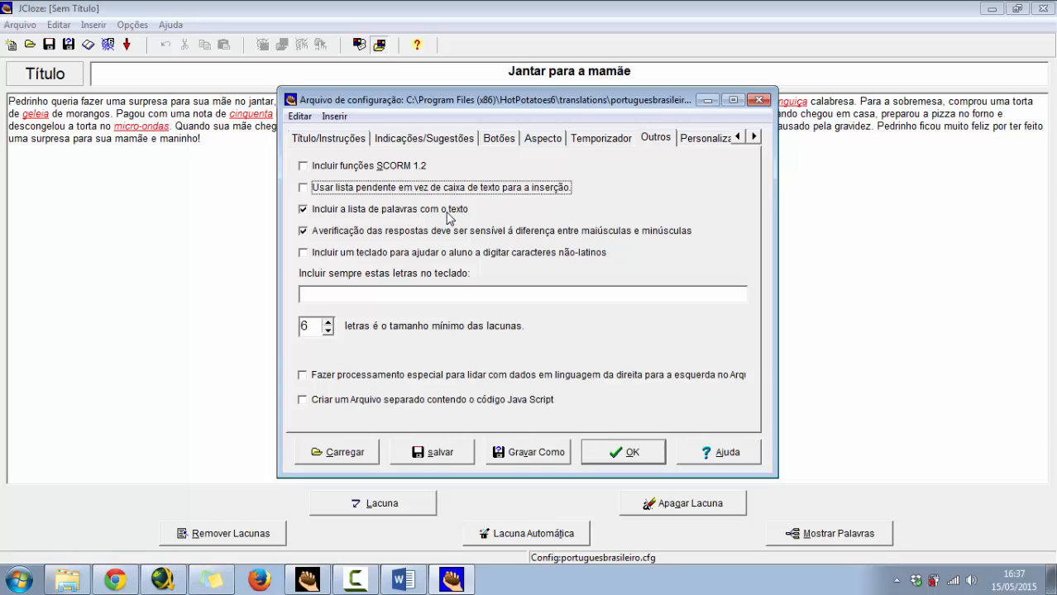
pyautogui.click(303, 211)
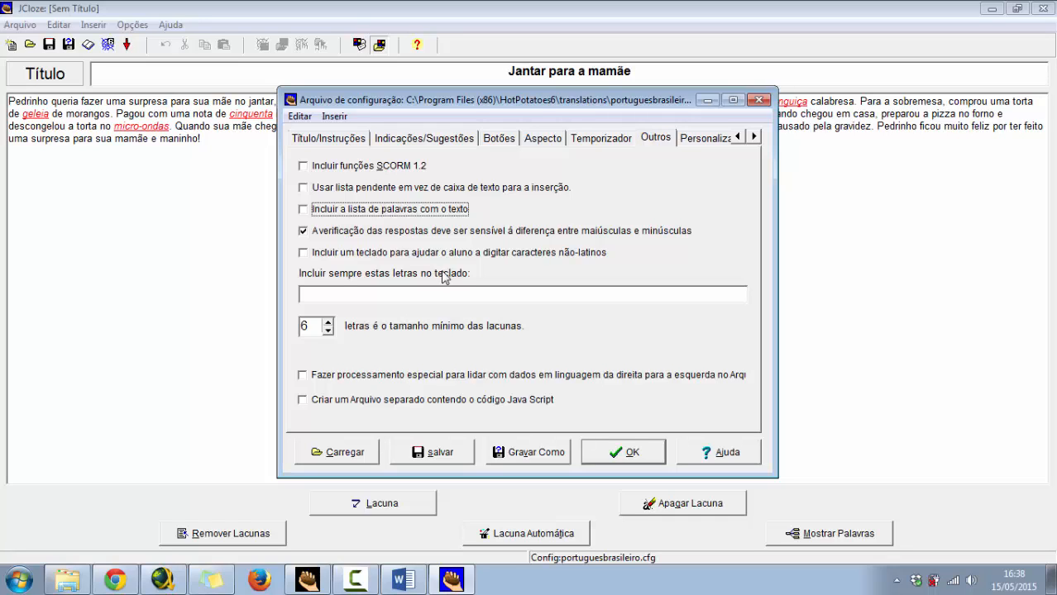
pyautogui.click(302, 232)
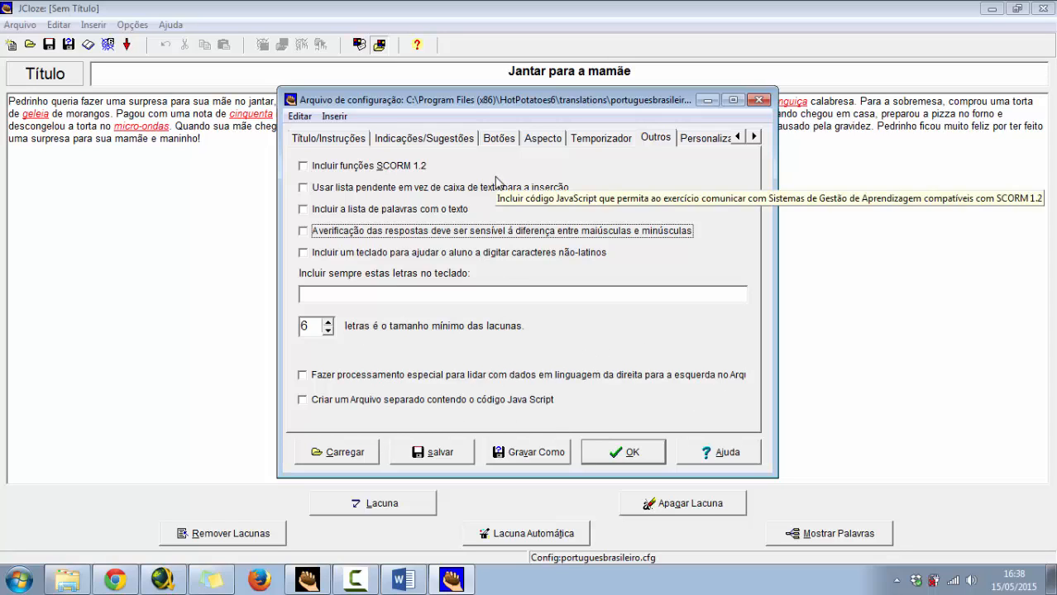
# - Check the custom text, CGI, timer, appearance and button settings, and accept the output configuration
pyautogui.click(697, 145)
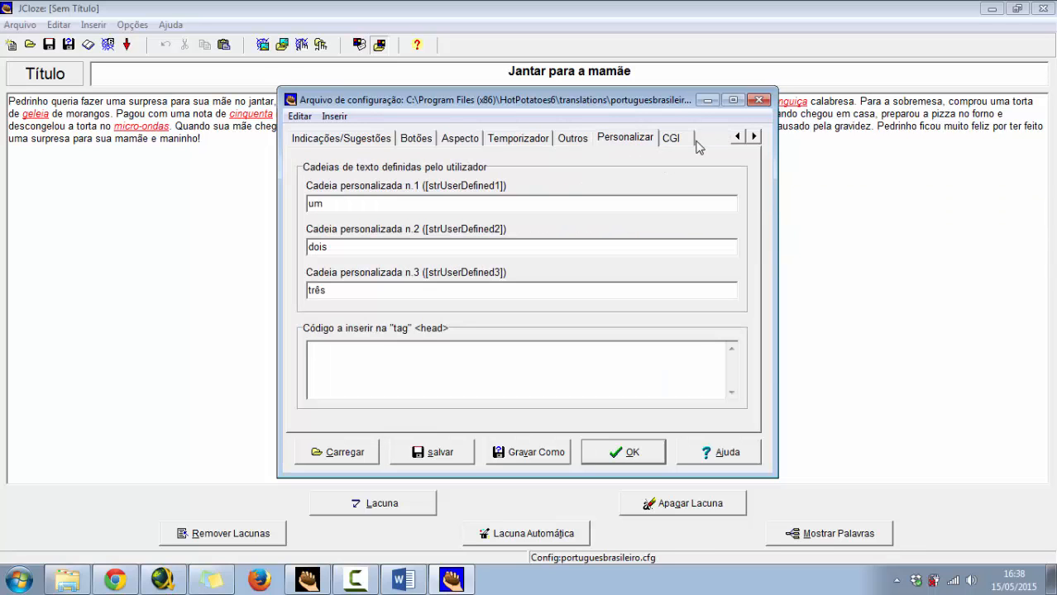
pyautogui.click(678, 145)
pyautogui.click(633, 143)
pyautogui.click(539, 142)
pyautogui.click(472, 142)
pyautogui.click(418, 141)
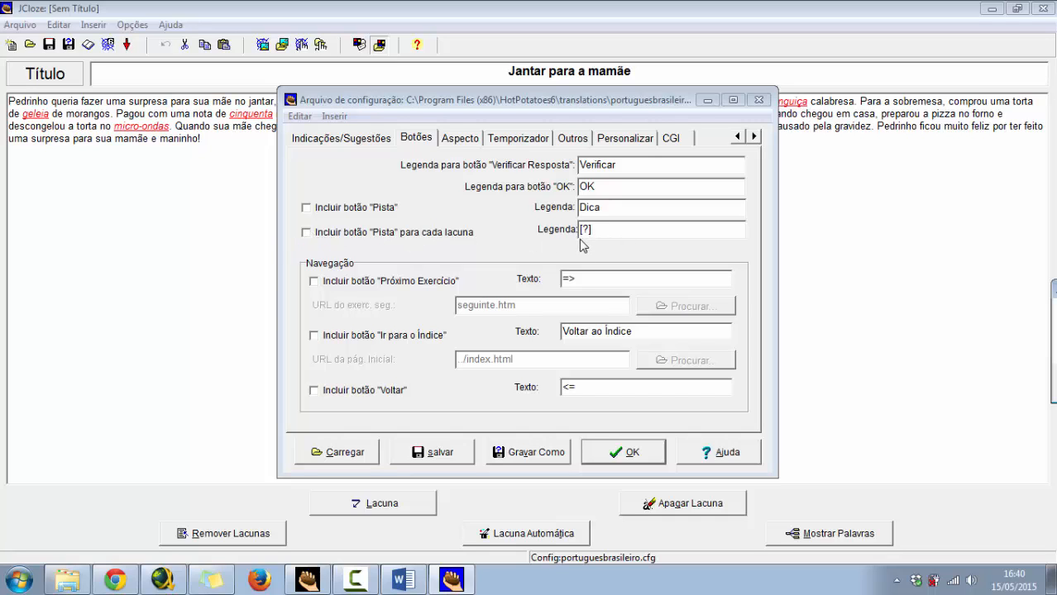
pyautogui.click(632, 452)
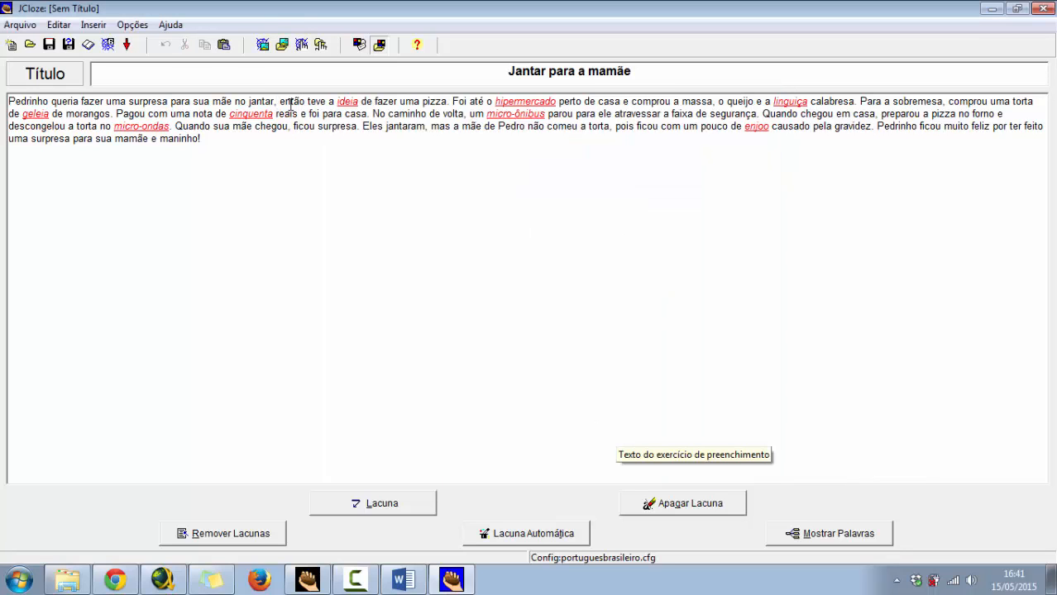
# - Save the exercise project as Jantar_para_mamae, replacing the existing JCloze file
pyautogui.click(20, 25)
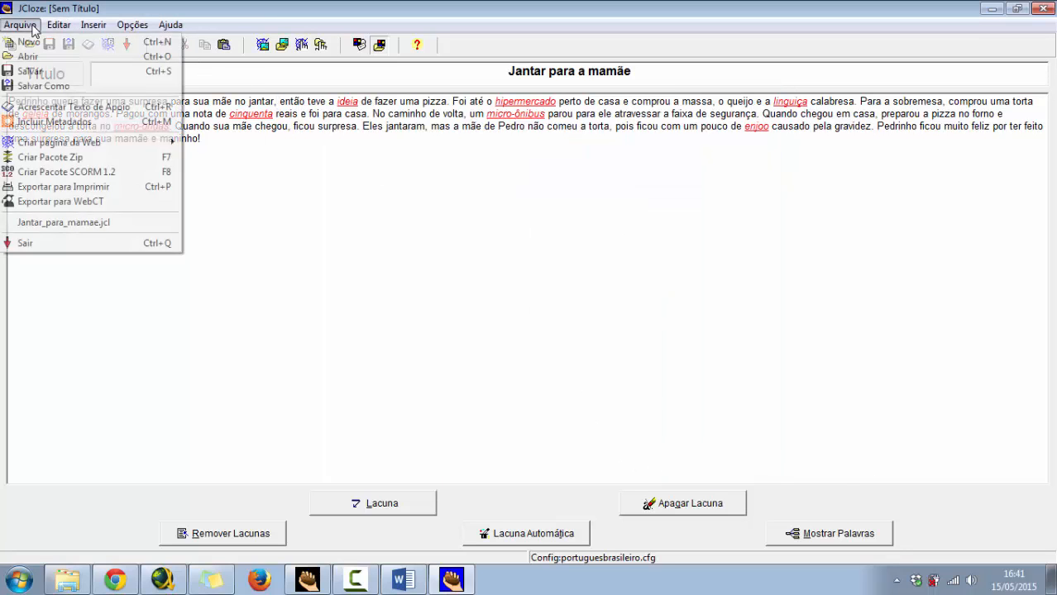
pyautogui.click(32, 72)
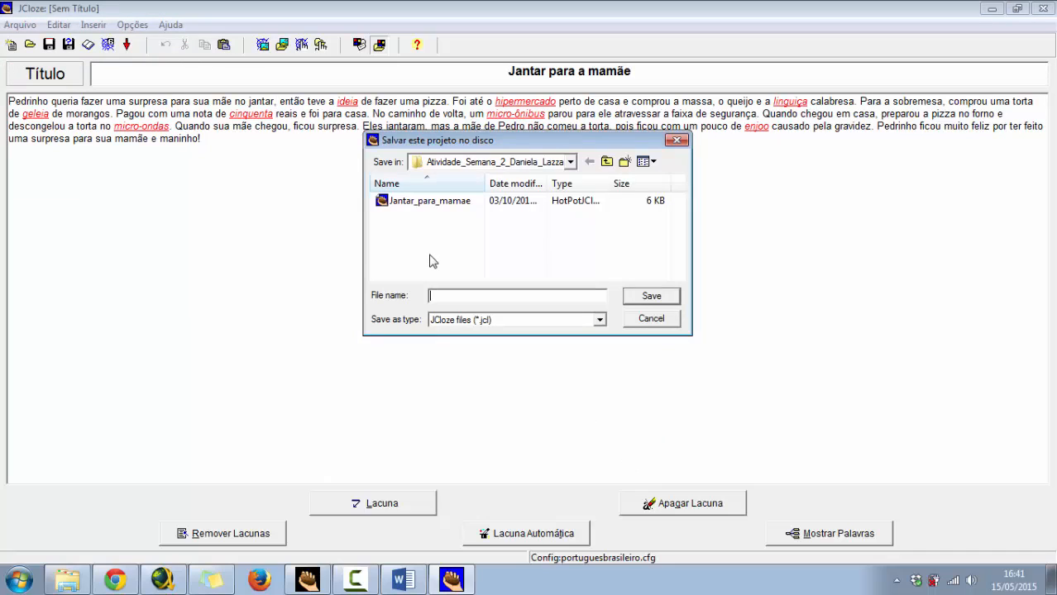
pyautogui.click(426, 202)
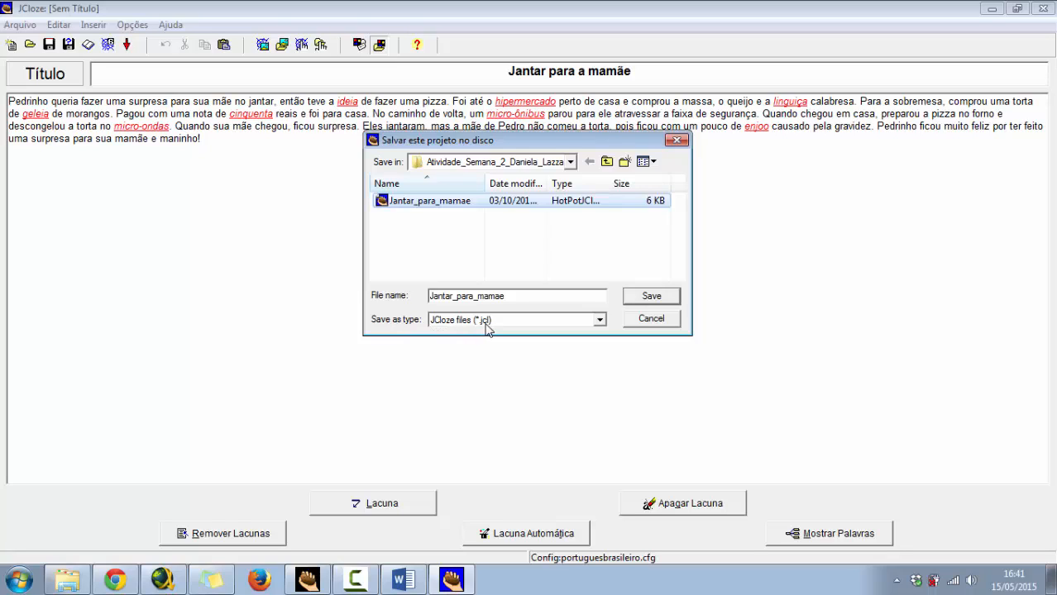
pyautogui.click(646, 301)
pyautogui.click(589, 298)
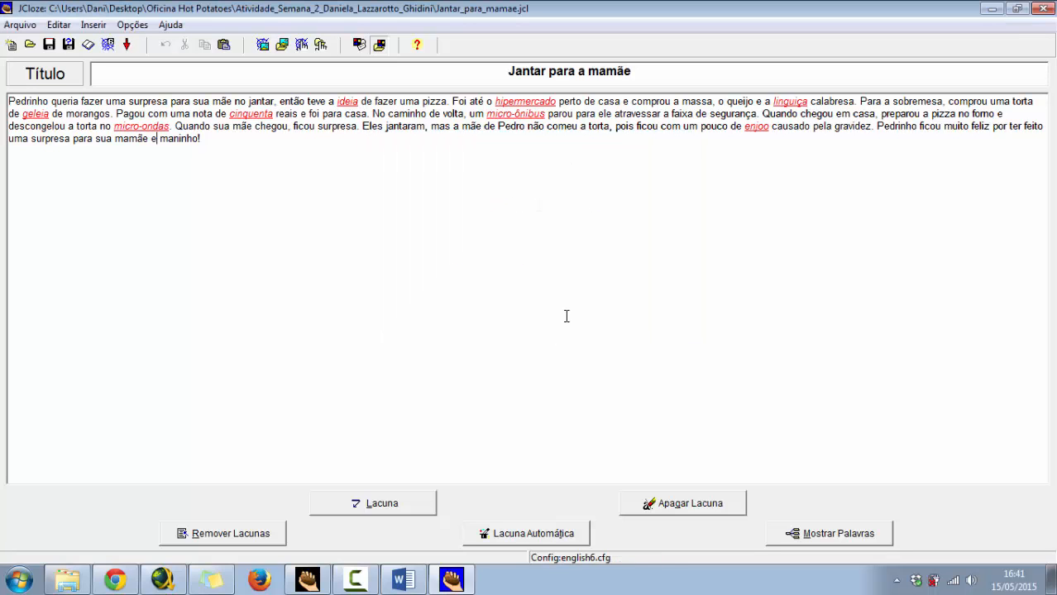
# - Export the exercise as the web page Jantar_para_mamae.htm, replacing the existing file, and view it in the browser
pyautogui.click(108, 46)
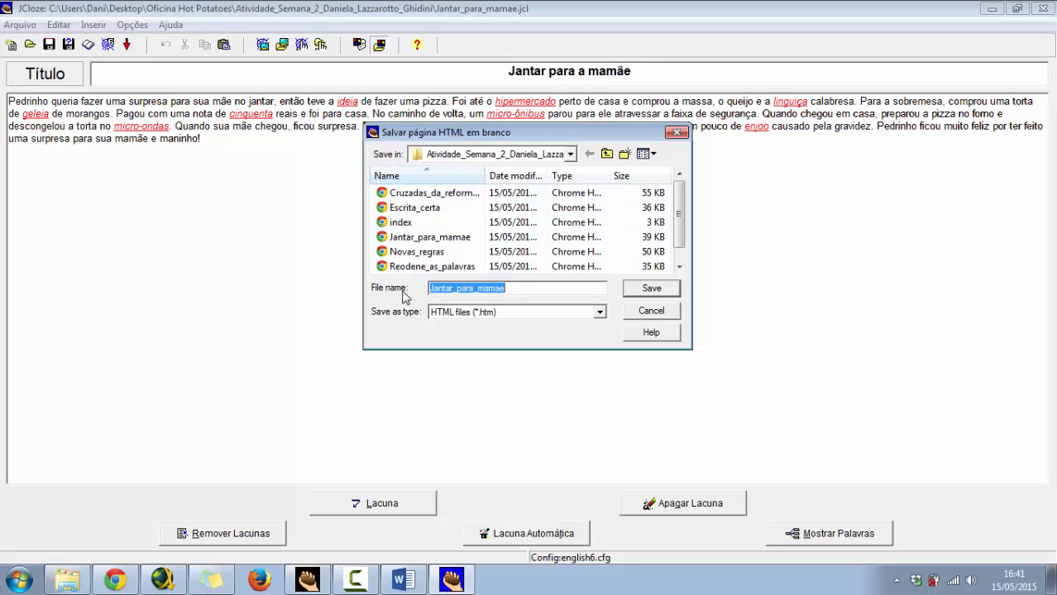
pyautogui.click(649, 295)
pyautogui.click(591, 291)
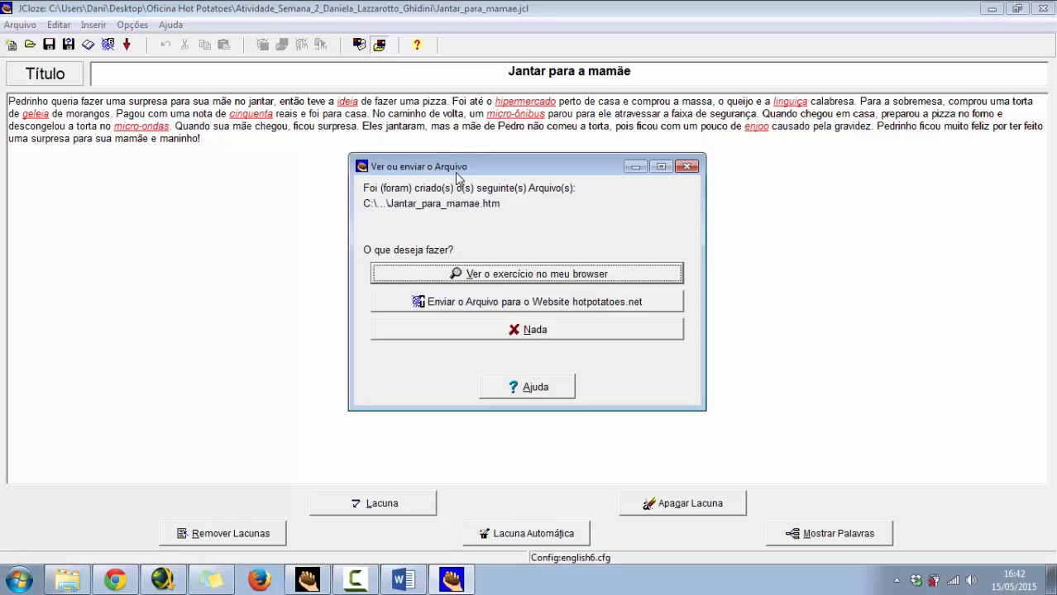
pyautogui.click(510, 276)
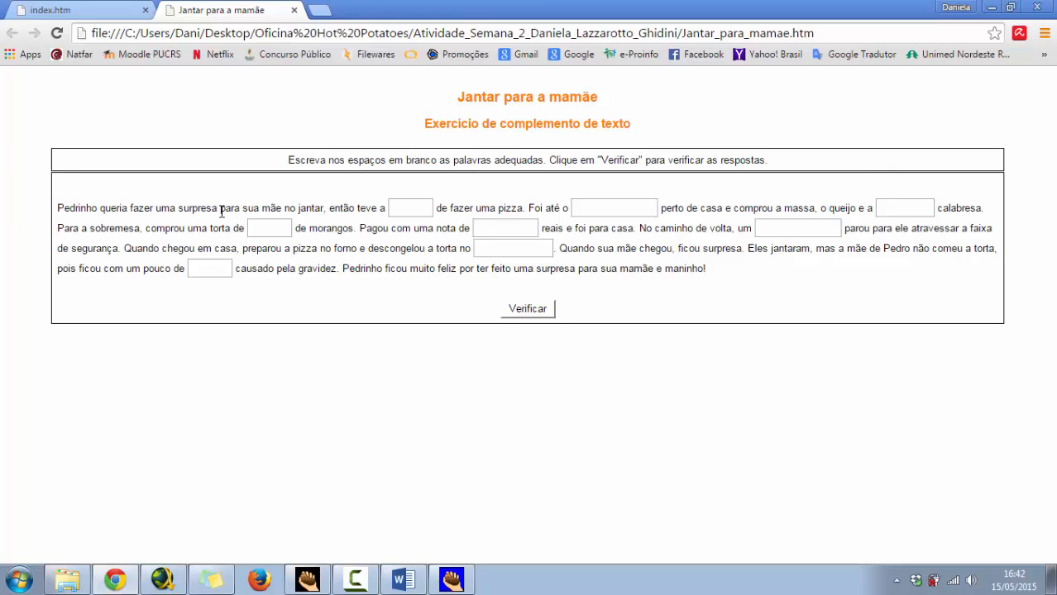
pyautogui.click(399, 205)
# - Return to JCloze, include the "Pista" hint button in the output configuration, and save and accept the configuration
pyautogui.click(452, 580)
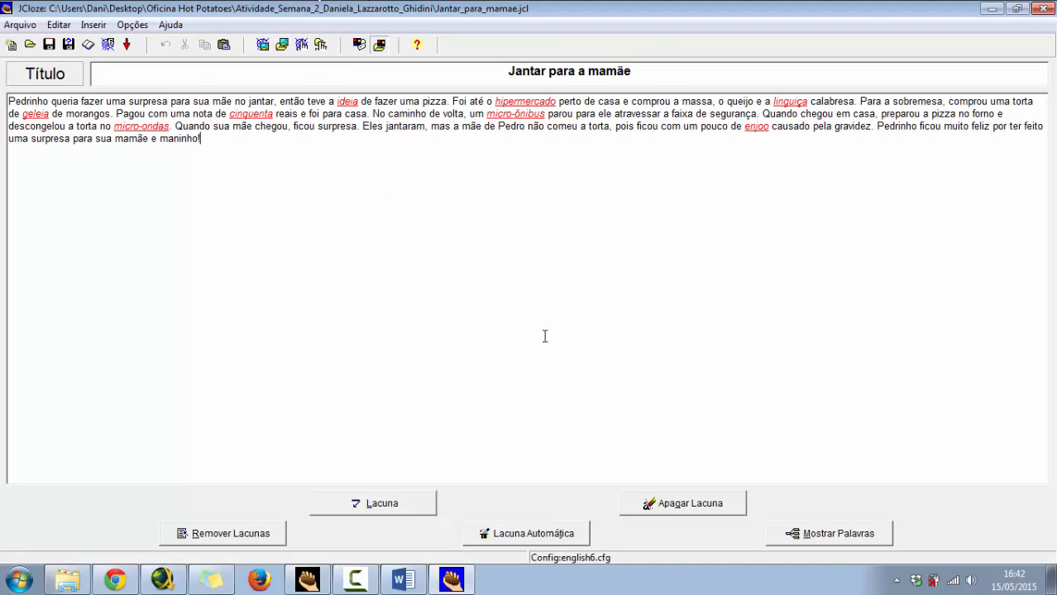
pyautogui.click(145, 29)
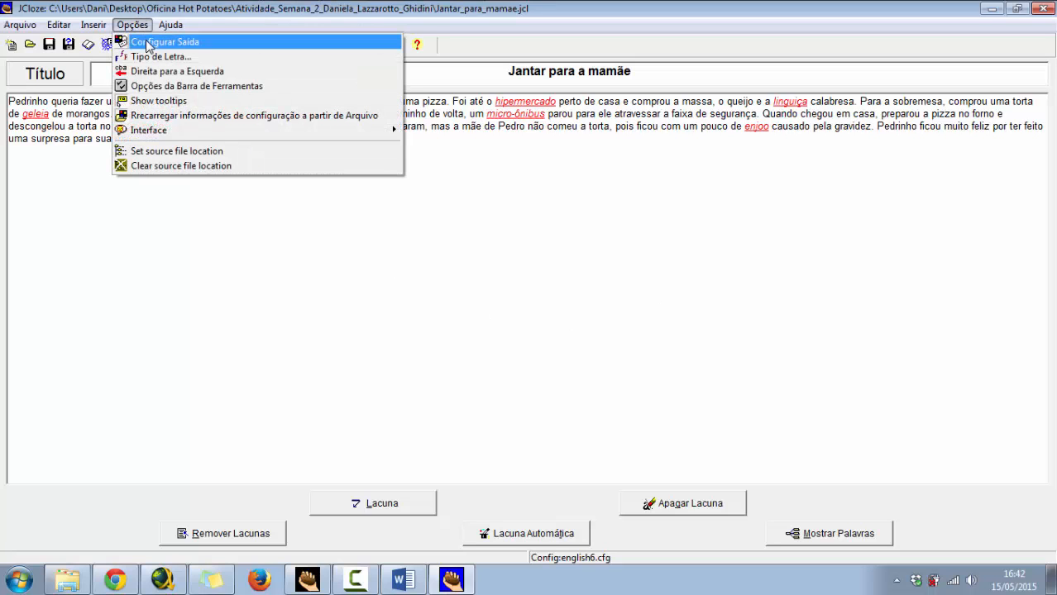
pyautogui.click(147, 45)
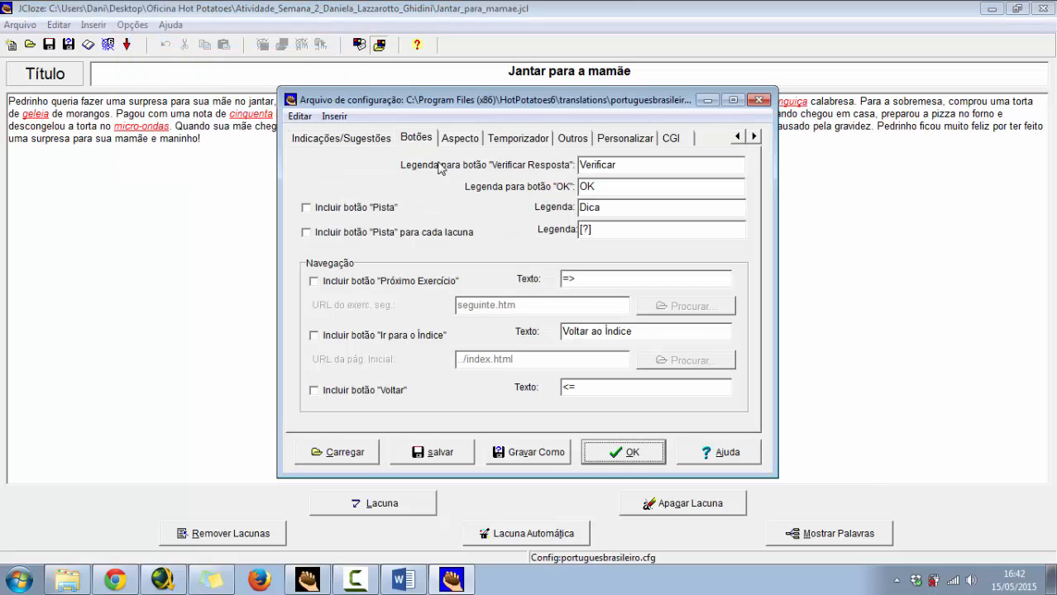
pyautogui.click(306, 208)
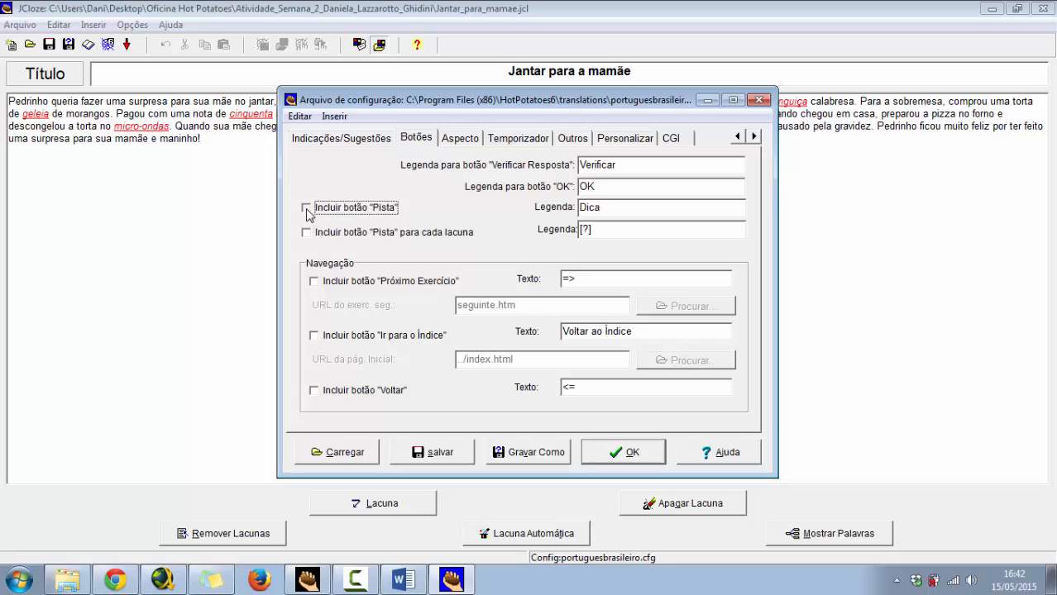
pyautogui.click(457, 457)
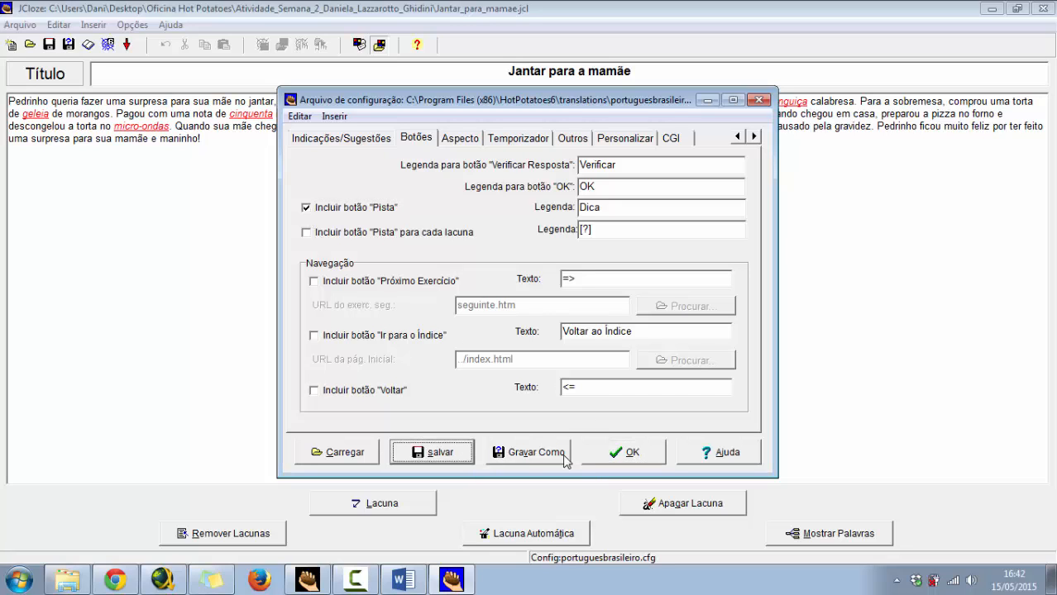
pyautogui.click(620, 454)
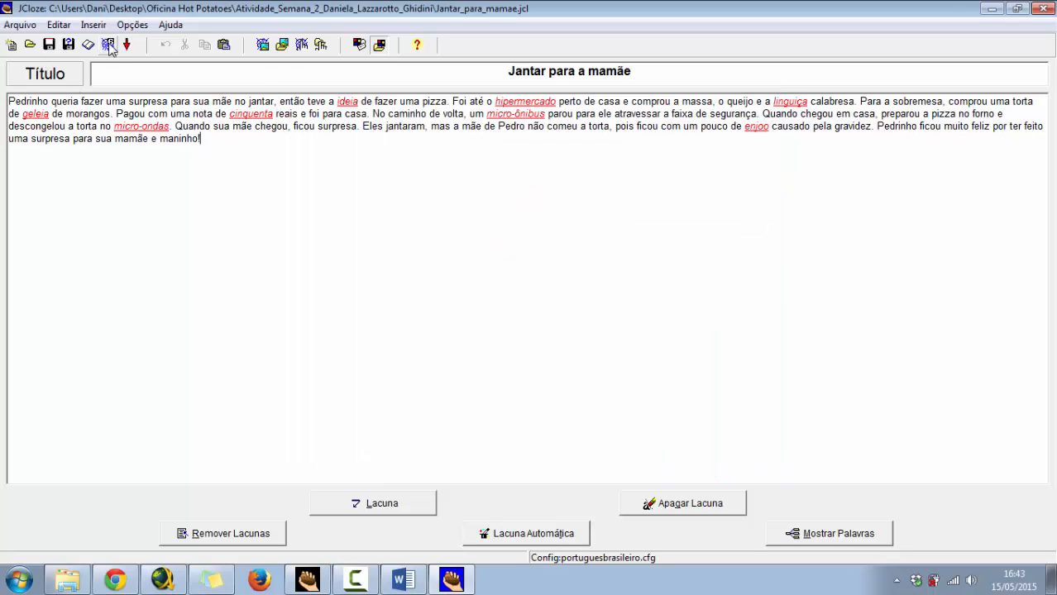
# - Re-export the web page over Jantar_para_mamae.htm, view it in the browser and close the earlier version of the exercise
pyautogui.click(109, 45)
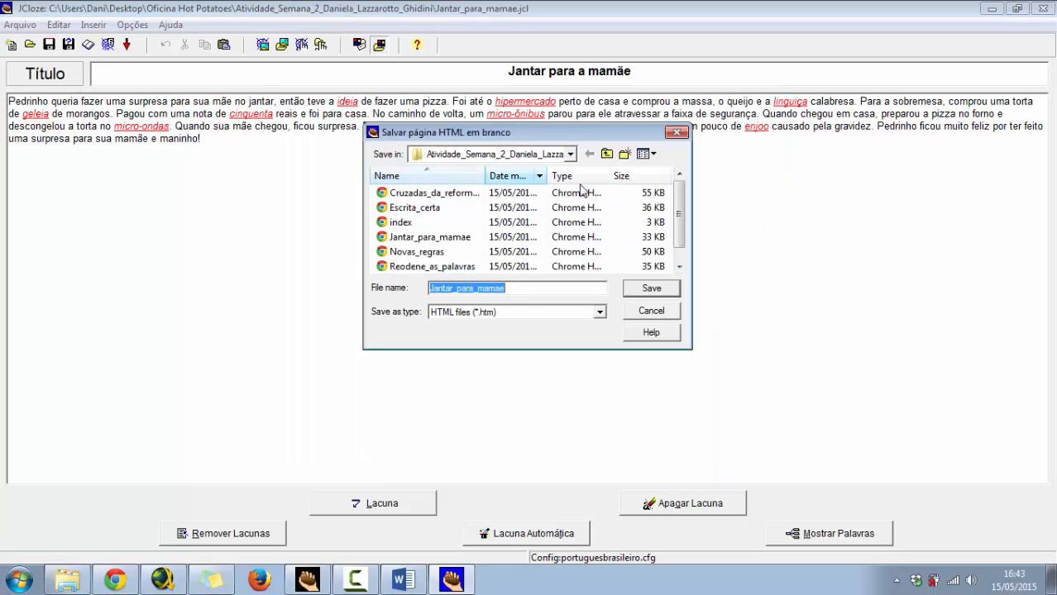
pyautogui.click(651, 289)
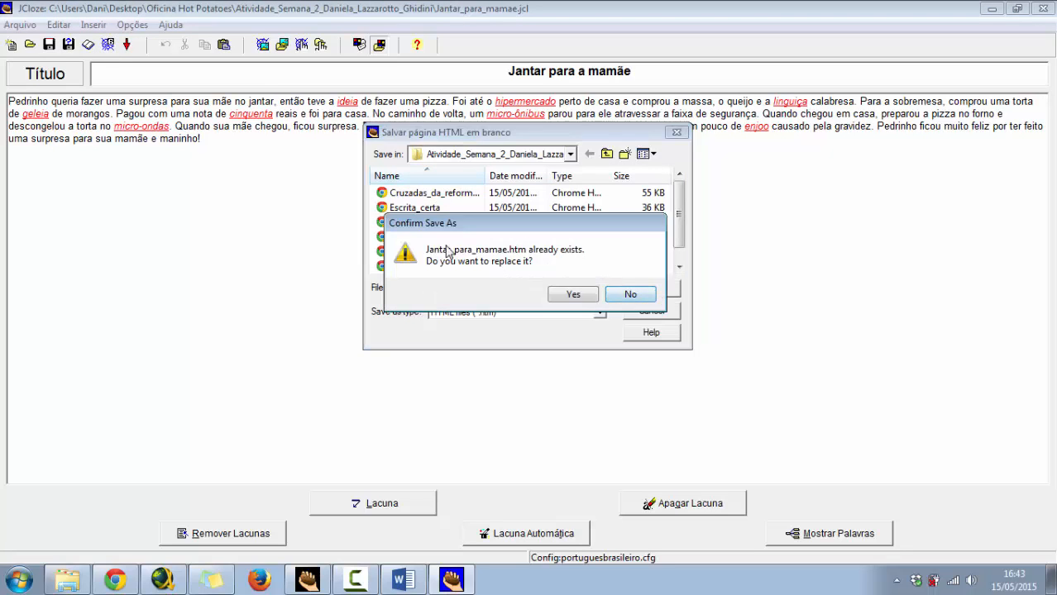
pyautogui.click(562, 298)
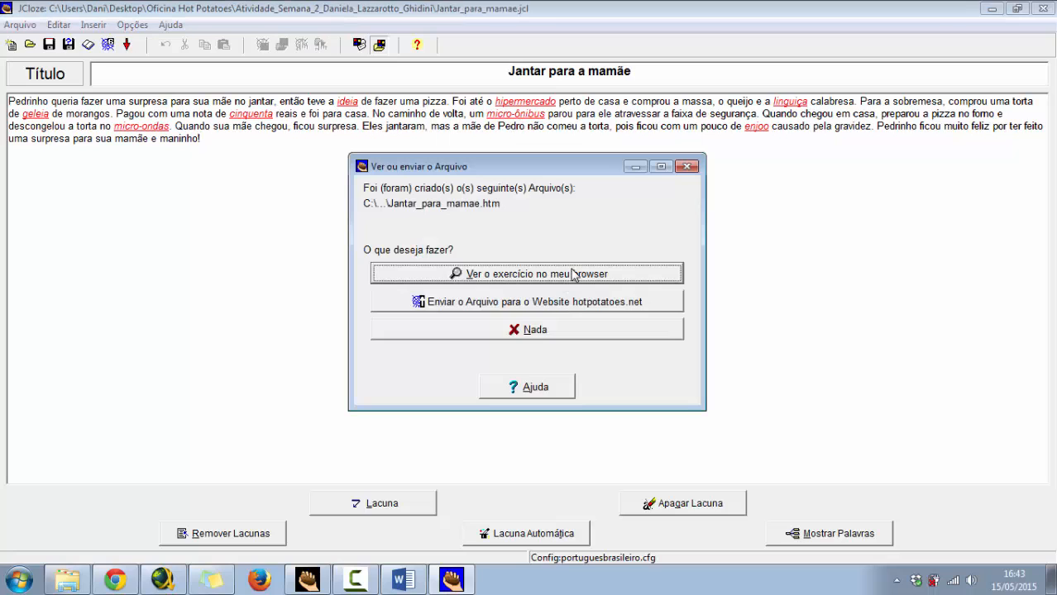
pyautogui.click(572, 275)
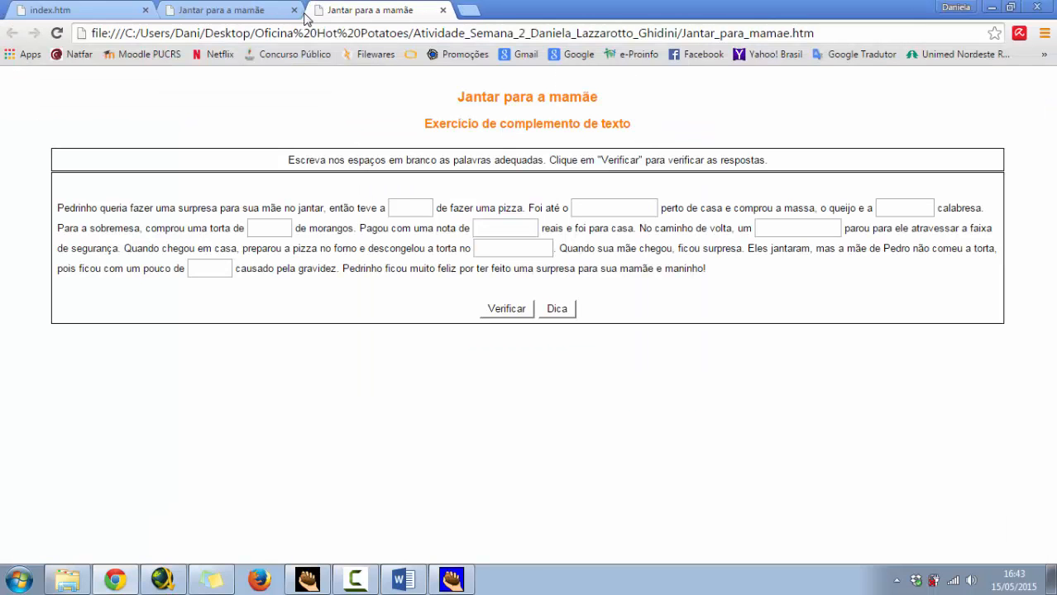
pyautogui.click(284, 15)
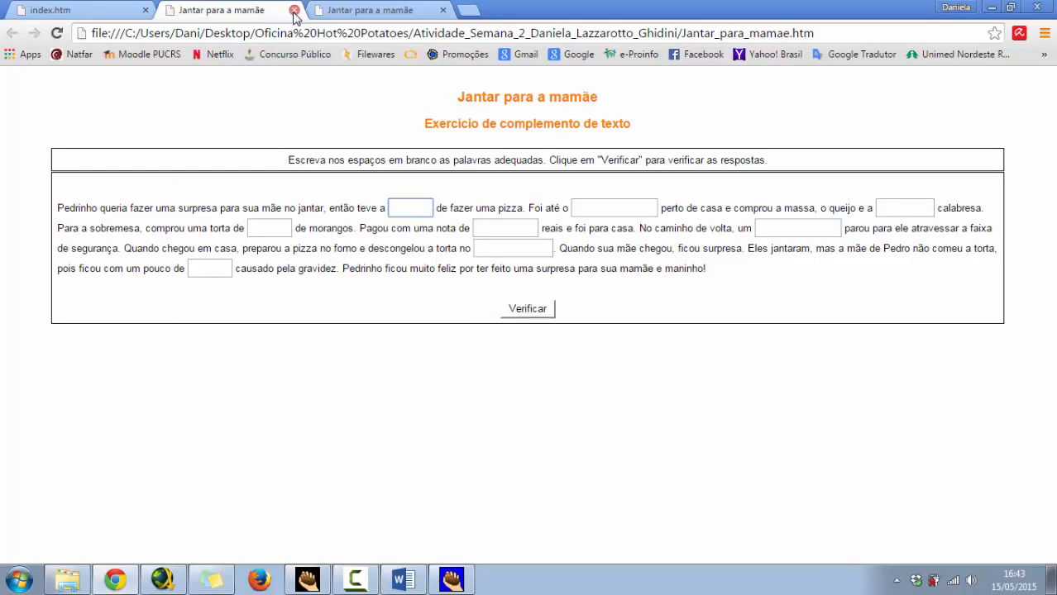
pyautogui.click(294, 11)
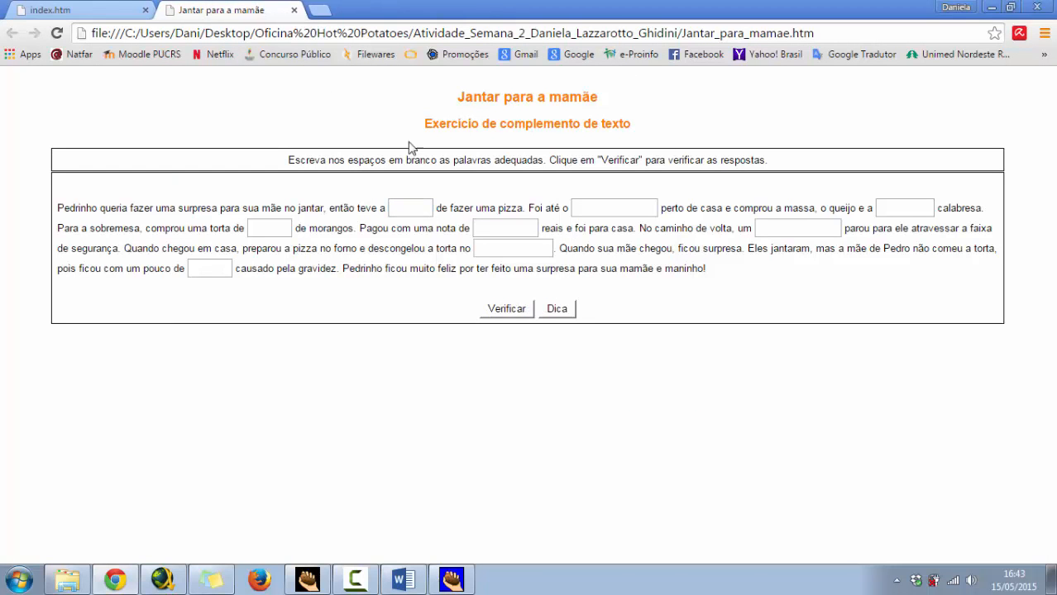
# - Test the "Dica" hint twice on the first gap and complete the word as "ideia"
pyautogui.click(406, 206)
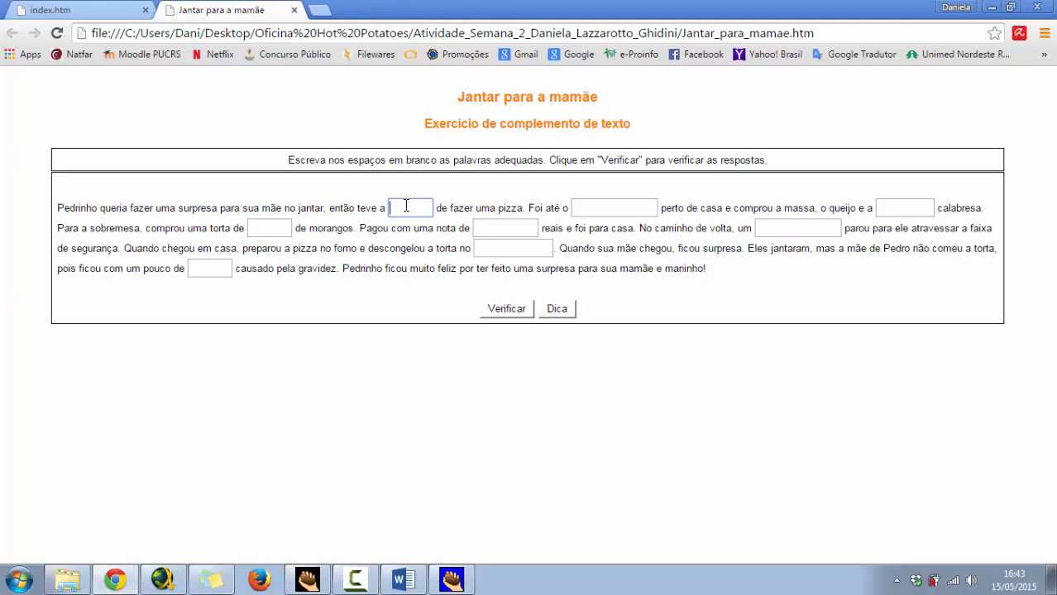
pyautogui.click(554, 308)
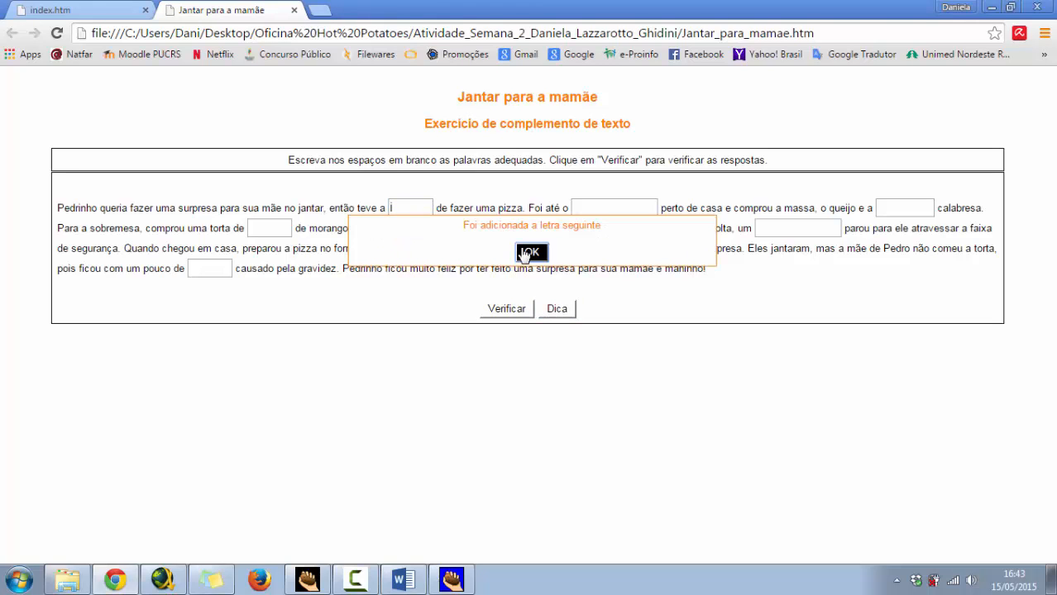
pyautogui.click(530, 253)
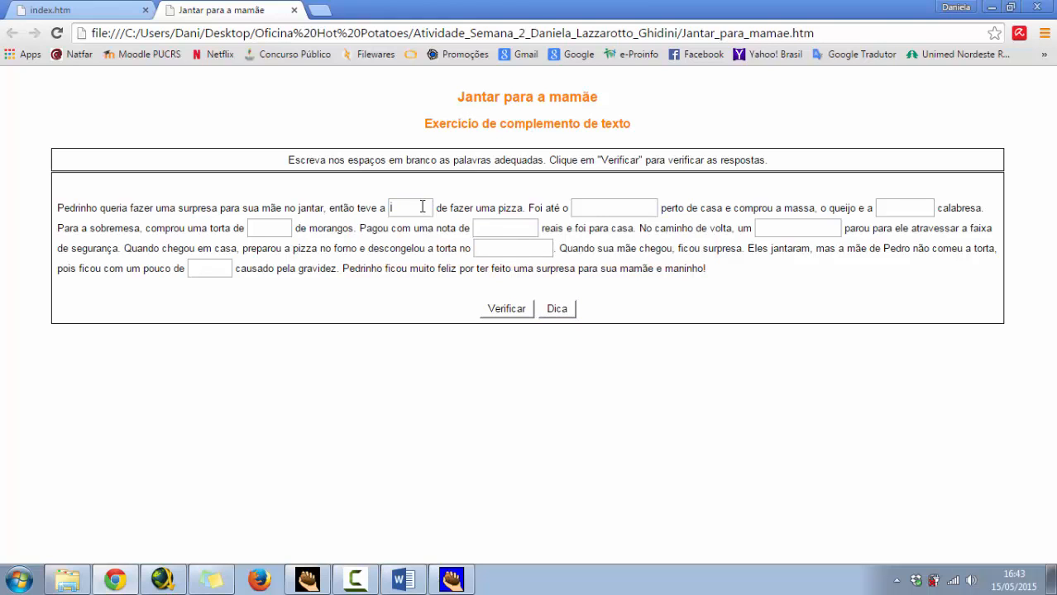
pyautogui.click(558, 308)
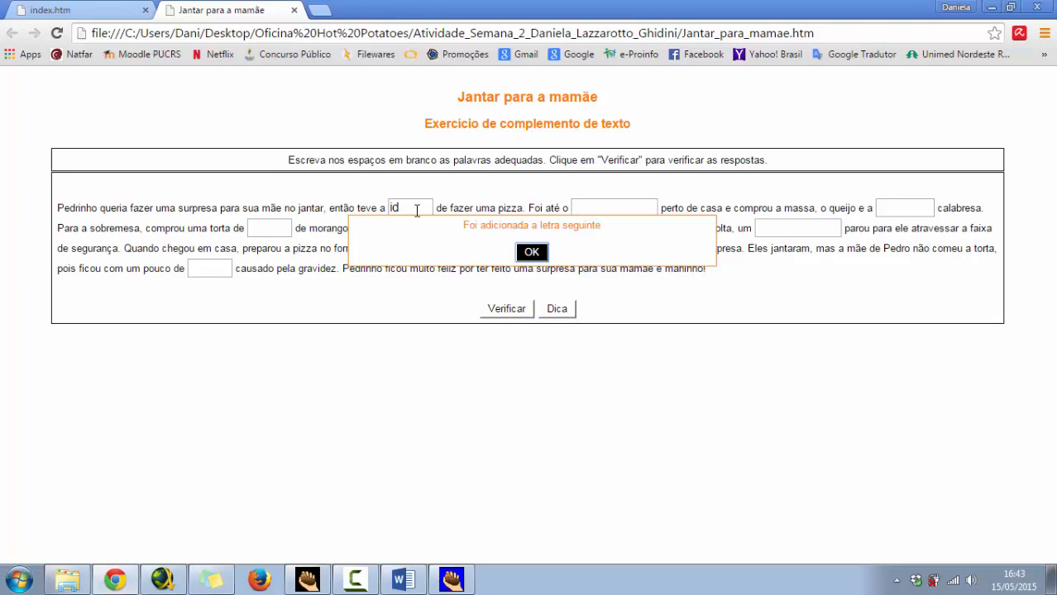
pyautogui.click(530, 252)
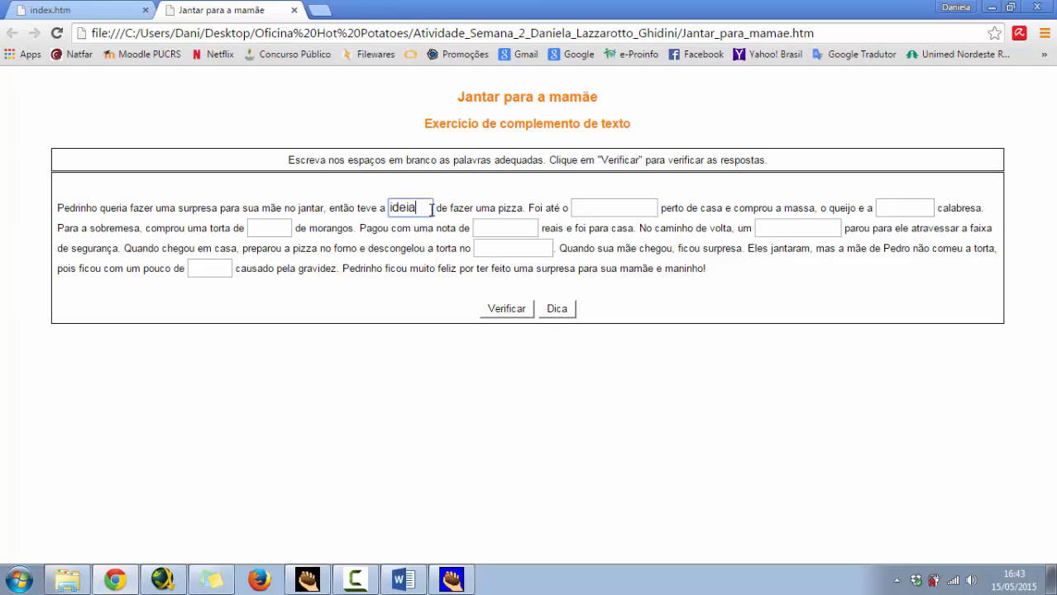
# - Test the hints on the second gap, combining revealed and typed letters to fill it up to "hiperme"
pyautogui.click(609, 210)
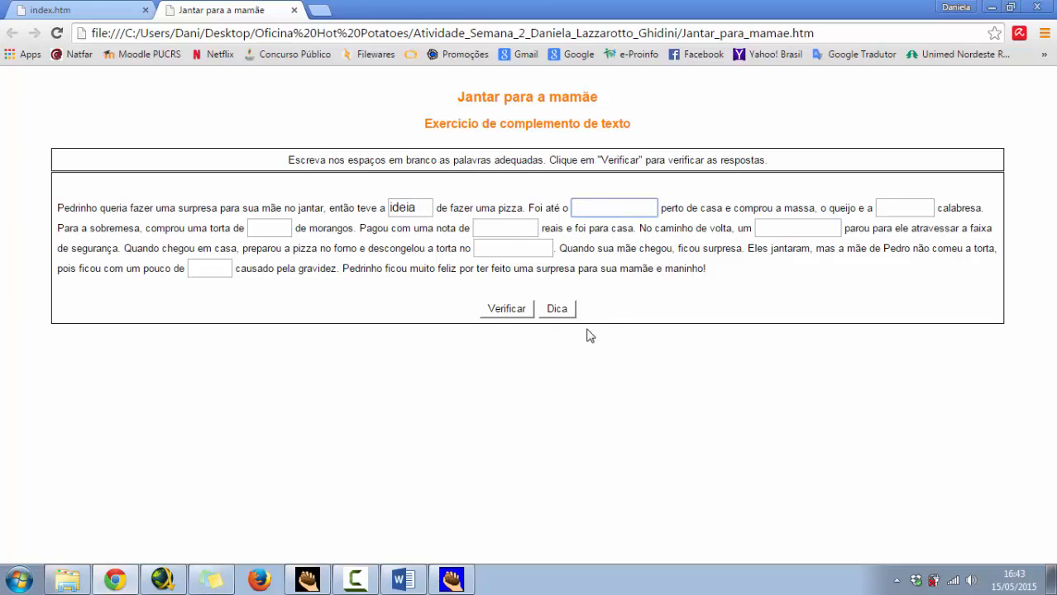
pyautogui.click(551, 314)
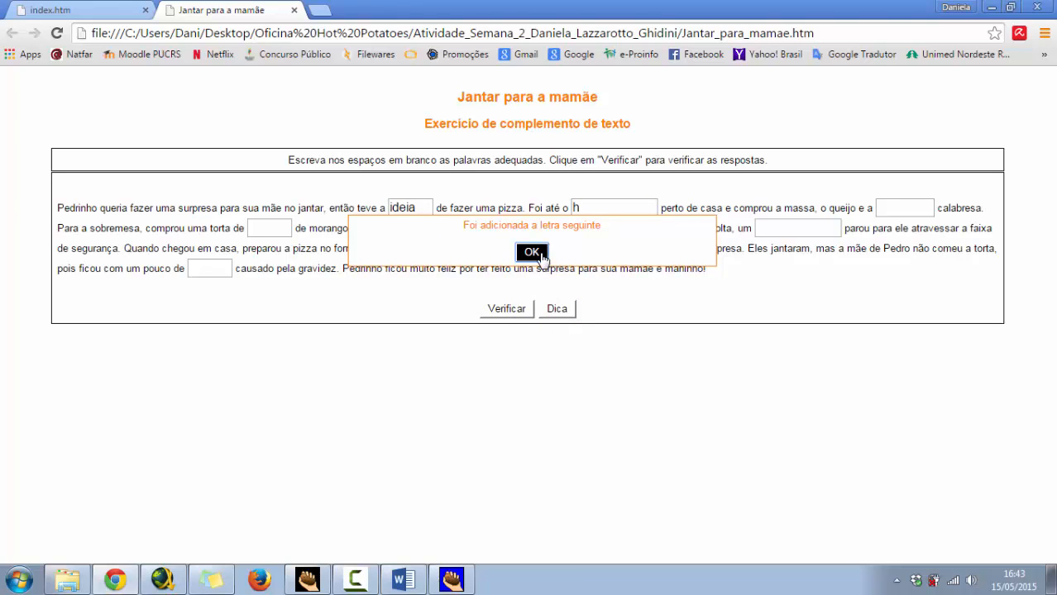
pyautogui.click(530, 252)
pyautogui.click(569, 315)
pyautogui.click(531, 251)
pyautogui.click(605, 210)
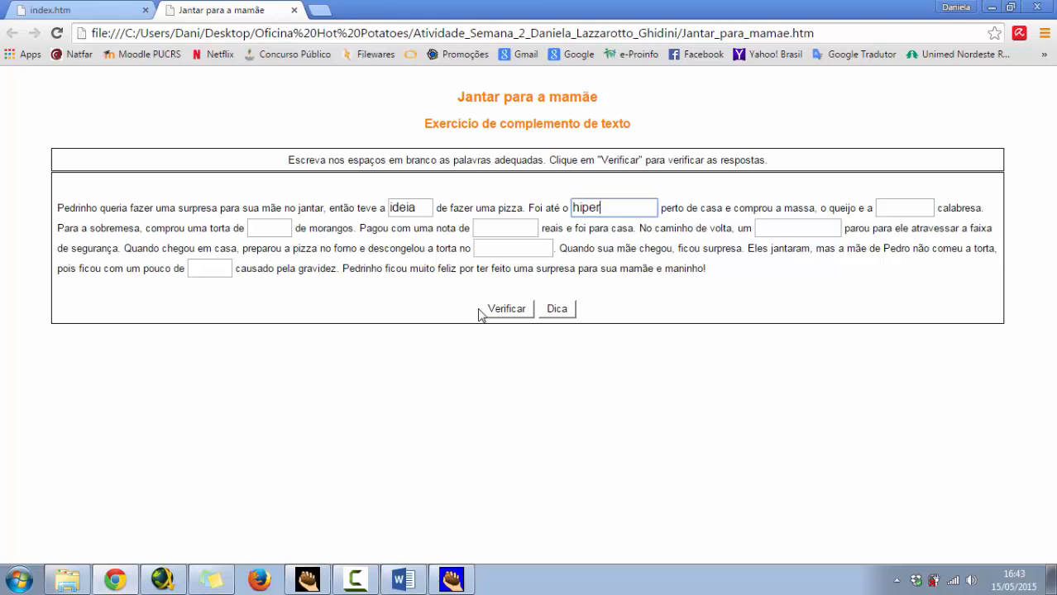
pyautogui.click(555, 315)
pyautogui.click(546, 256)
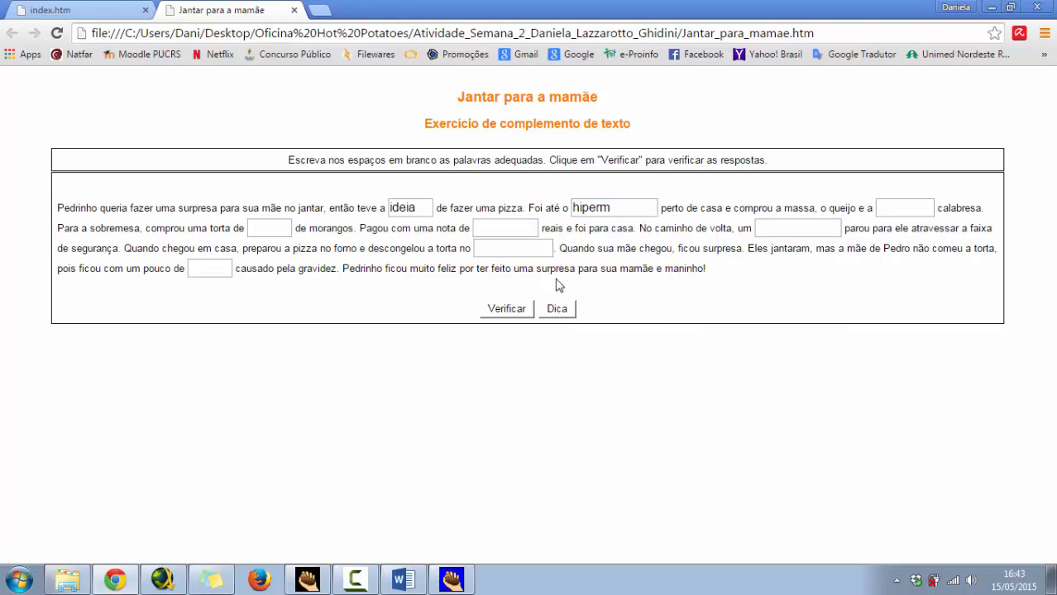
pyautogui.click(565, 313)
pyautogui.click(533, 252)
# - Request two letter hints for the third gap, before "calabresa"
pyautogui.click(904, 210)
pyautogui.click(552, 315)
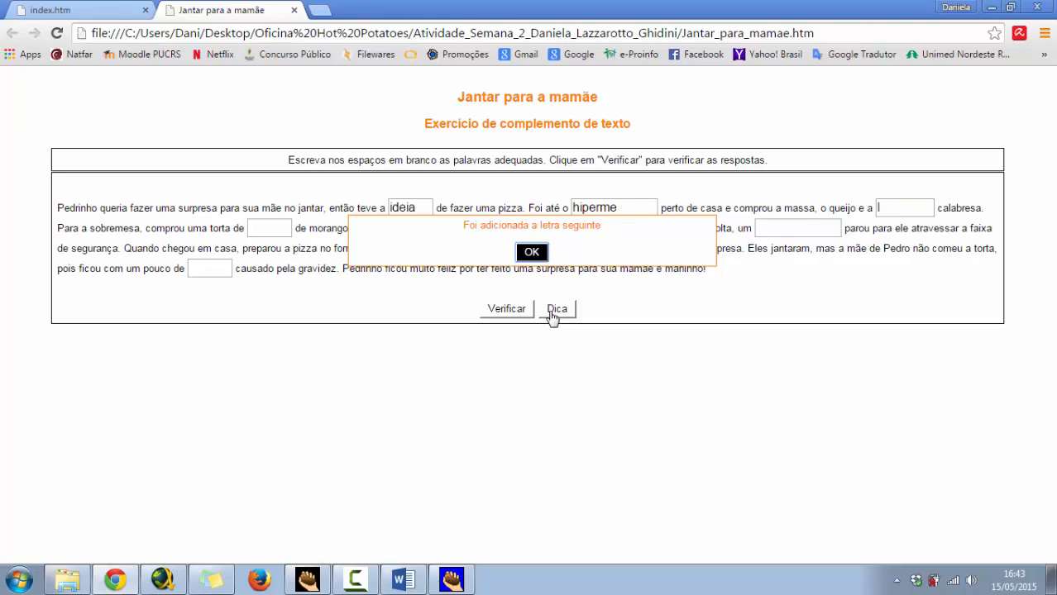
pyautogui.click(533, 252)
pyautogui.click(560, 313)
pyautogui.click(534, 252)
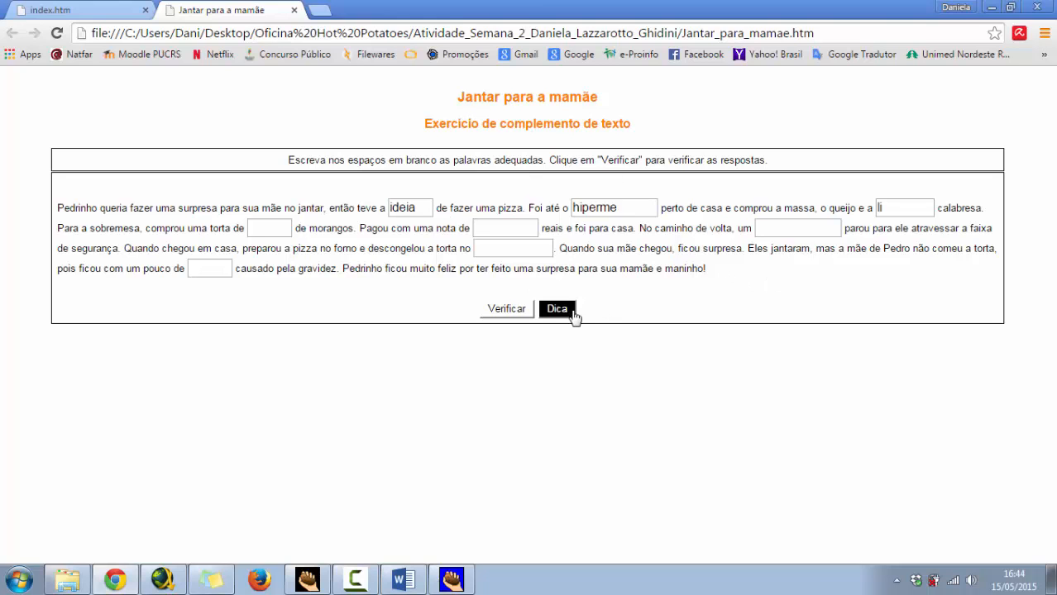
# - Return to JCloze and turn off the "Pista" hint button in the output configuration
pyautogui.click(468, 579)
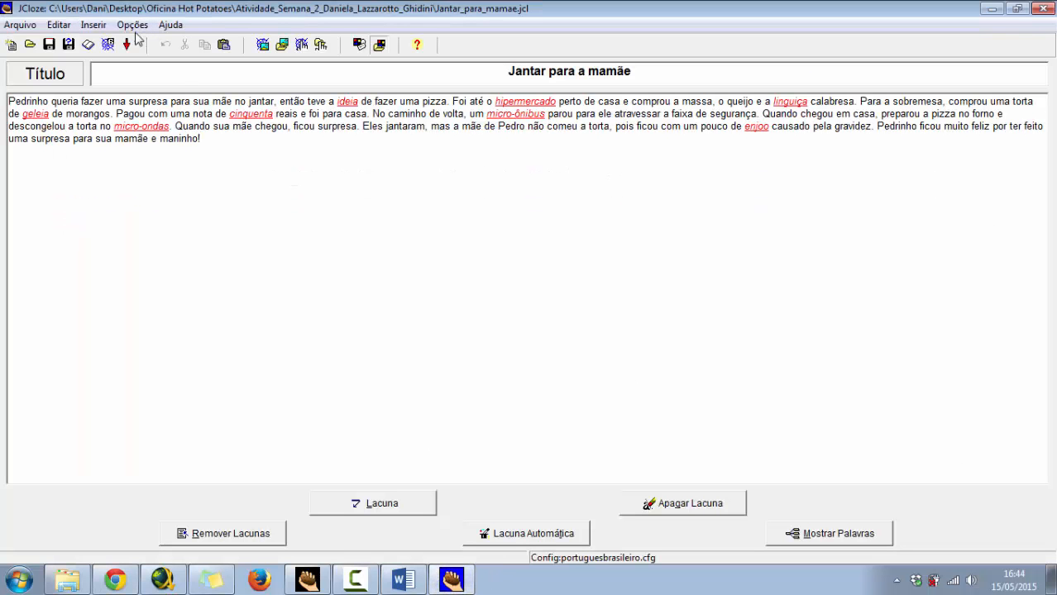
pyautogui.click(128, 26)
pyautogui.click(136, 40)
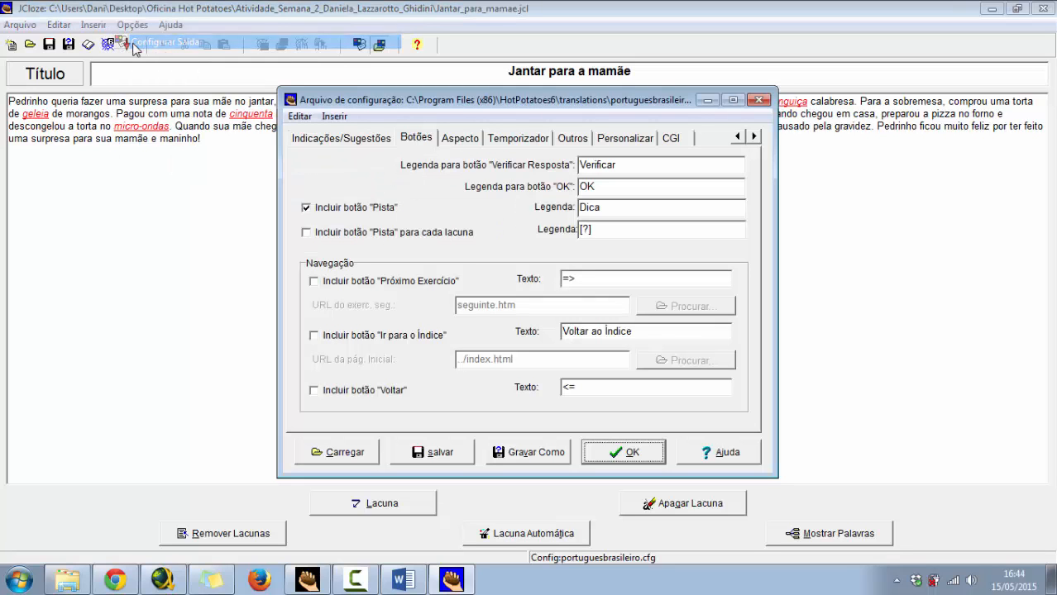
pyautogui.click(306, 209)
# - Turn on including the word list with the text and accept the output configuration
pyautogui.click(608, 141)
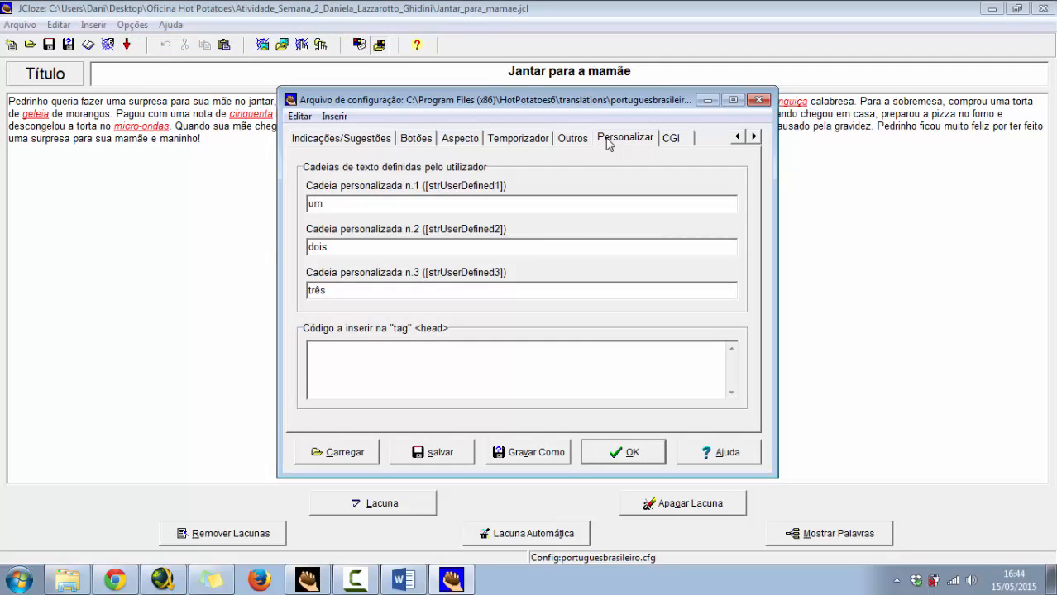
pyautogui.click(573, 139)
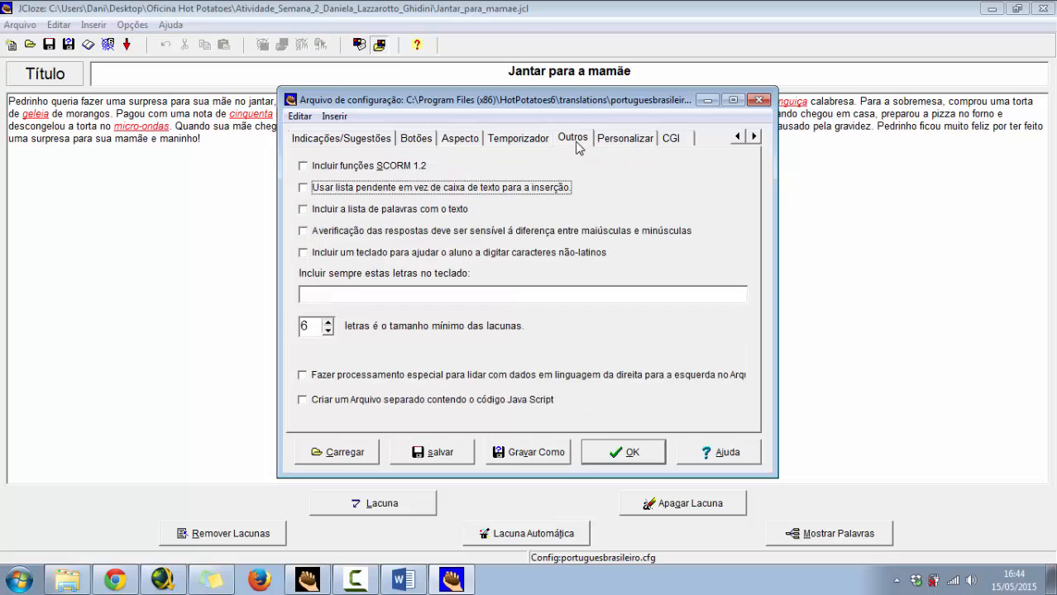
pyautogui.click(304, 209)
pyautogui.click(617, 456)
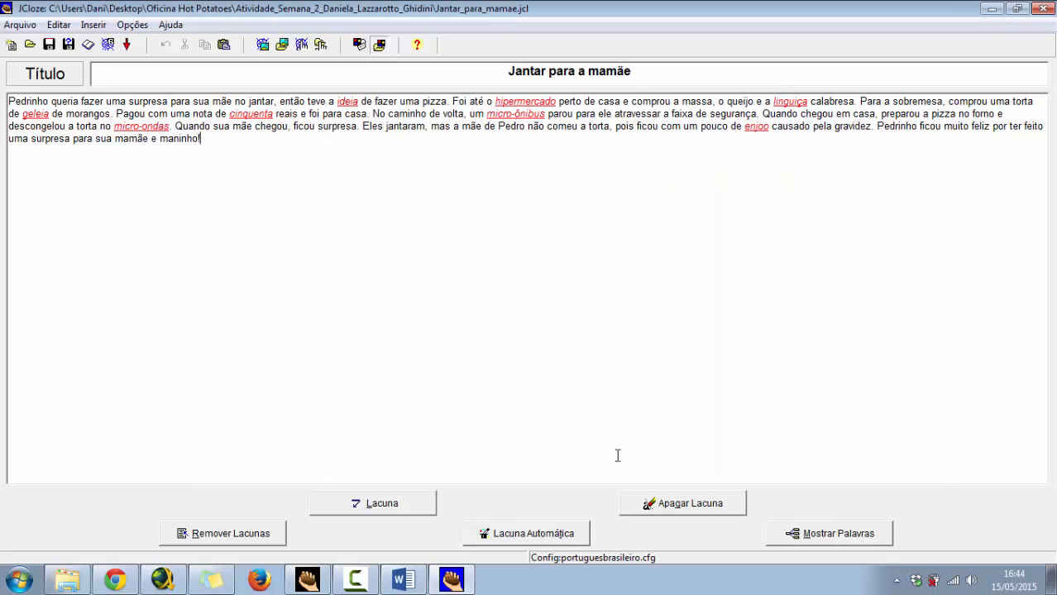
# - Export the exercise as a web page, replacing Jantar_para_mamae.htm, and view it in the browser
pyautogui.click(109, 46)
pyautogui.click(630, 289)
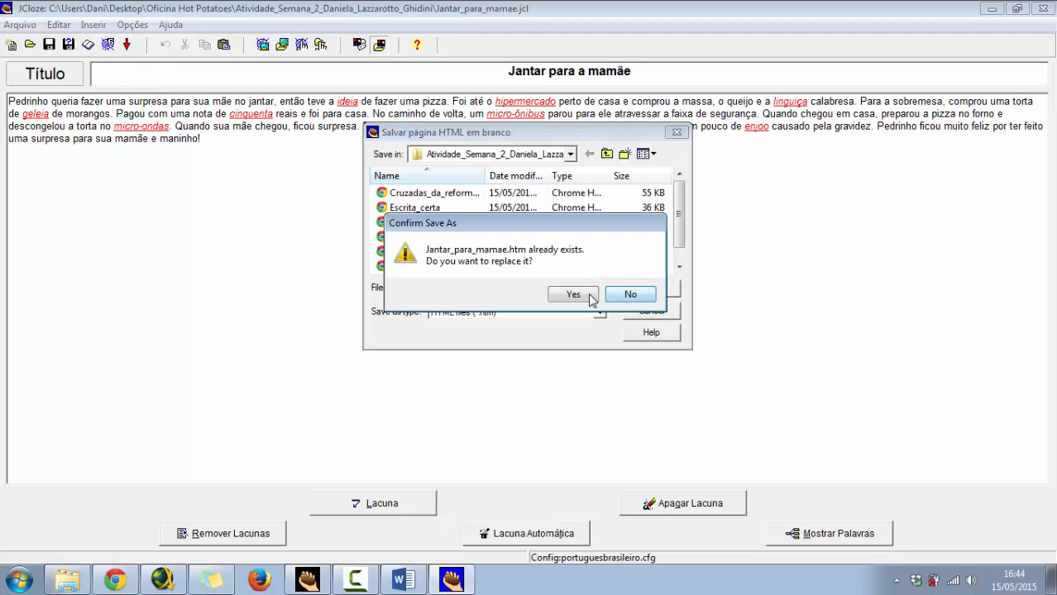
pyautogui.click(590, 296)
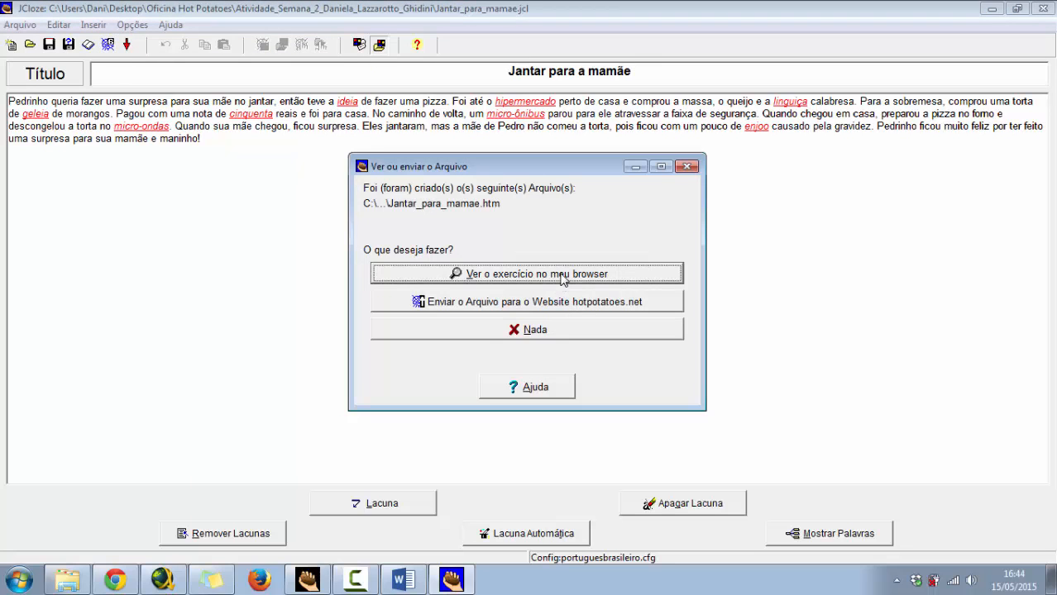
pyautogui.click(562, 276)
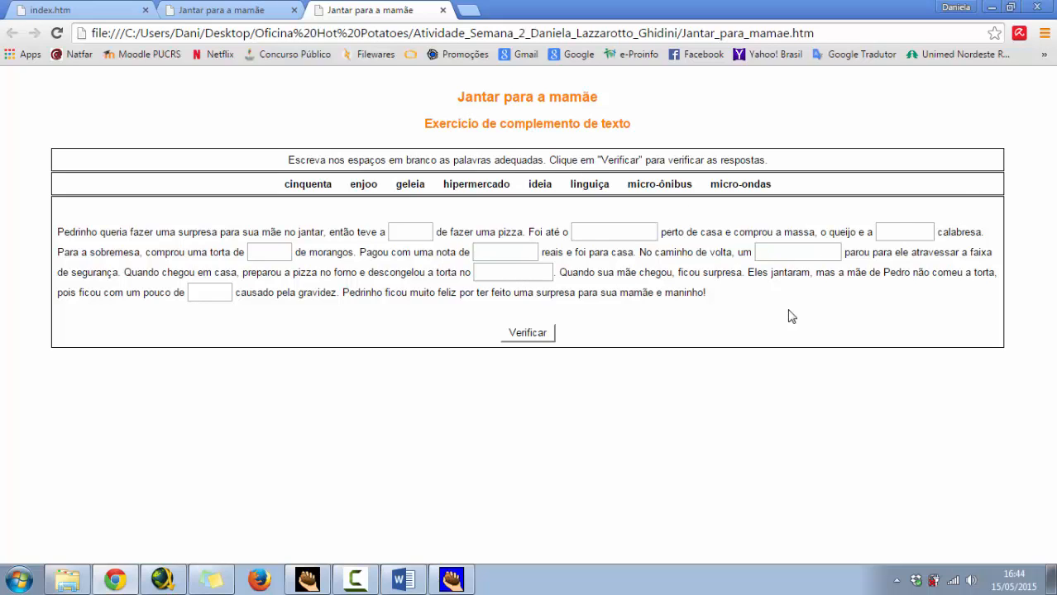
# - Check the exercise with all gaps left empty and dismiss the score feedback
pyautogui.click(527, 334)
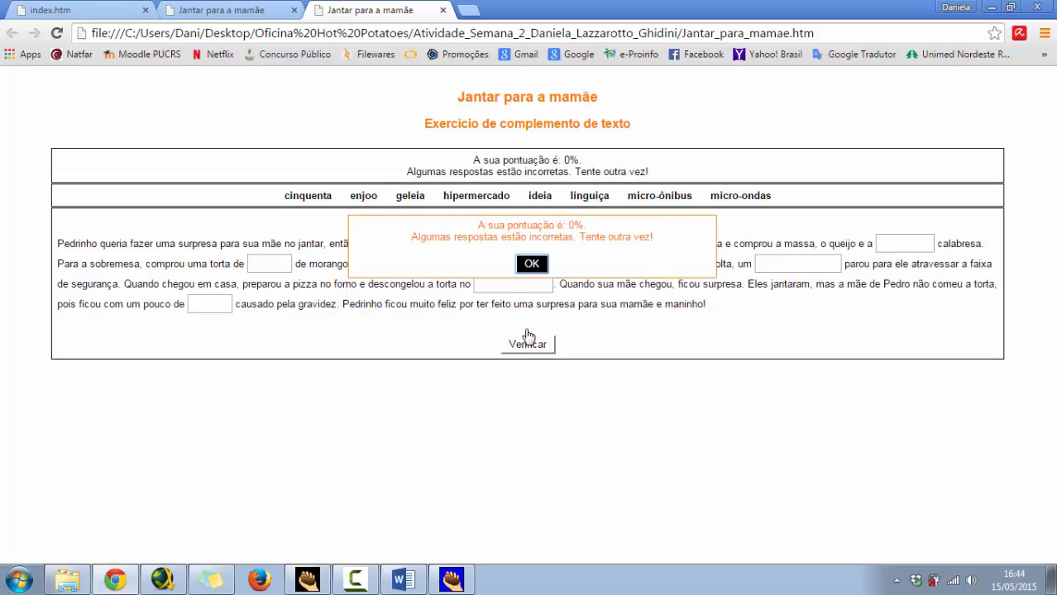
pyautogui.click(531, 265)
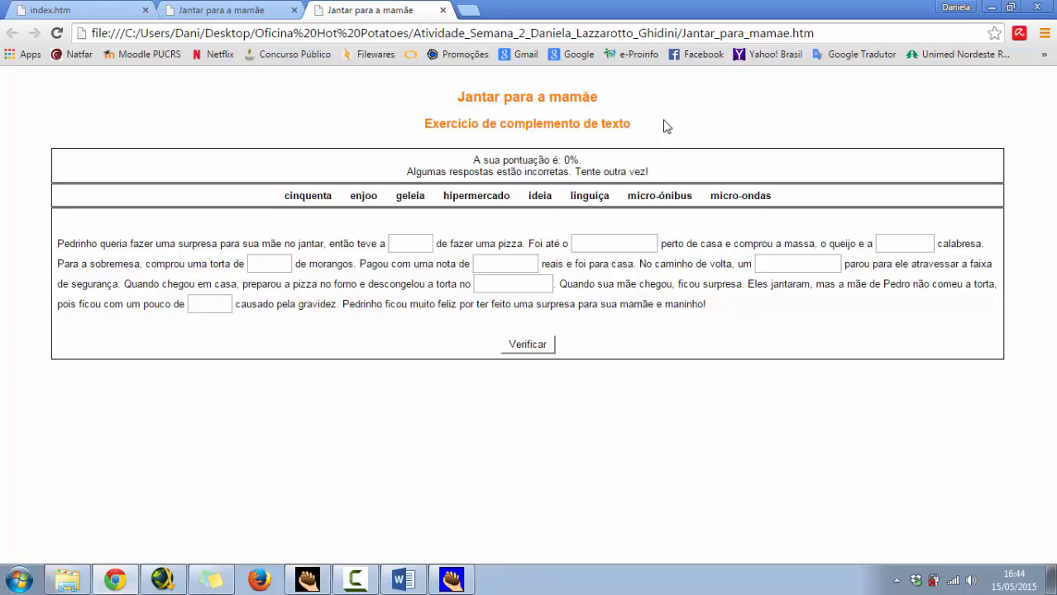
# - Return to JCloze and set the page background colour to light yellow (#ffff80) in the output configuration's appearance settings
pyautogui.click(452, 580)
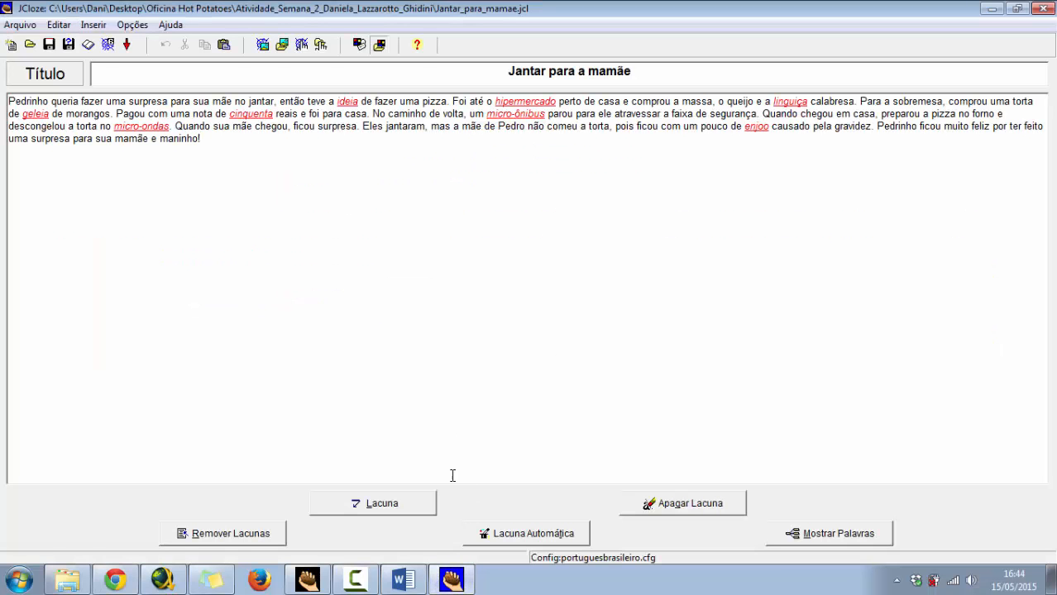
pyautogui.click(133, 25)
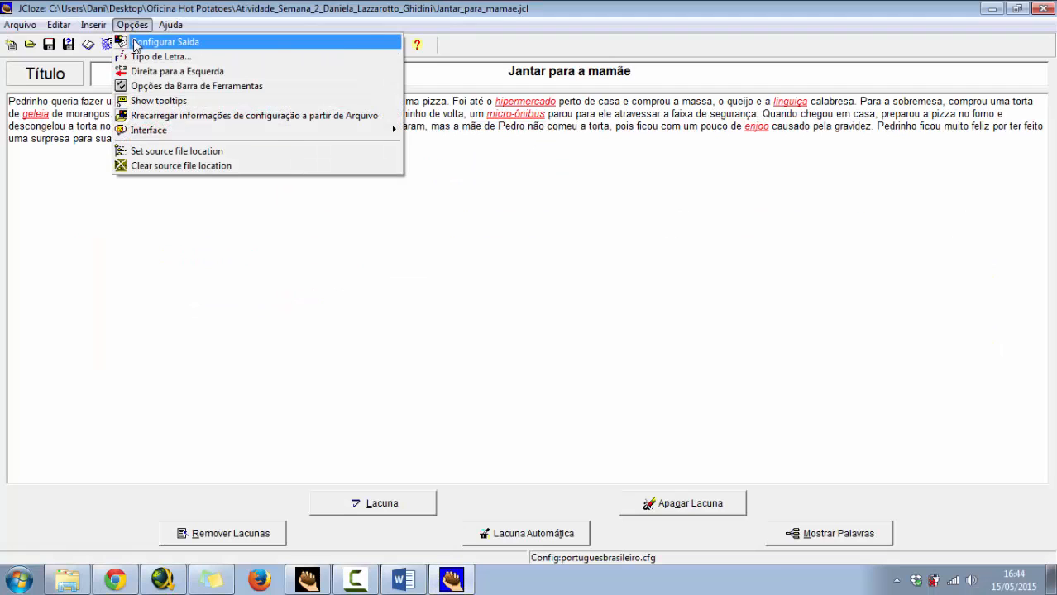
pyautogui.click(139, 43)
pyautogui.click(461, 143)
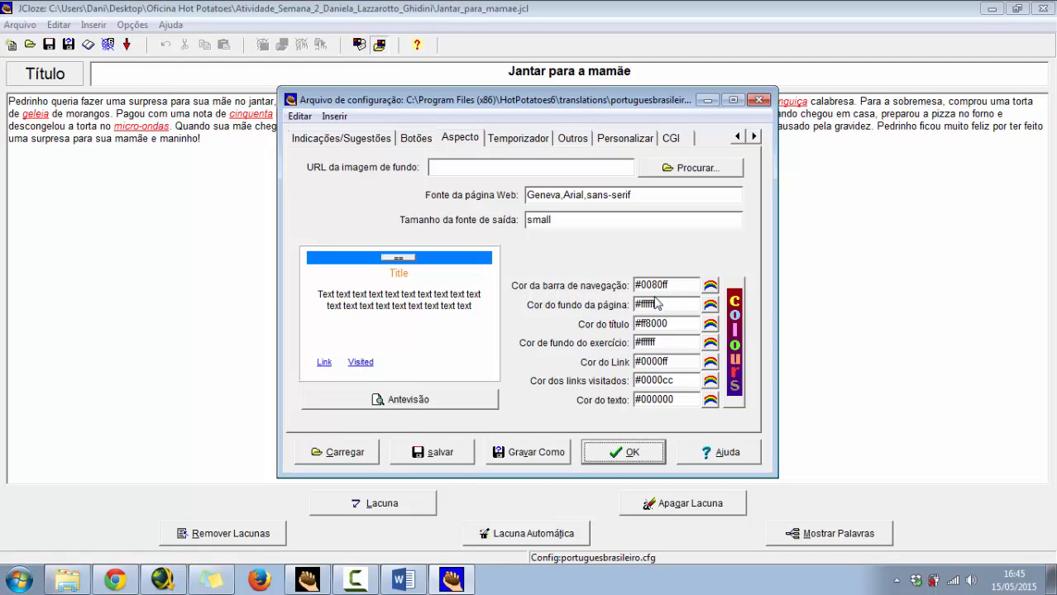
pyautogui.click(710, 305)
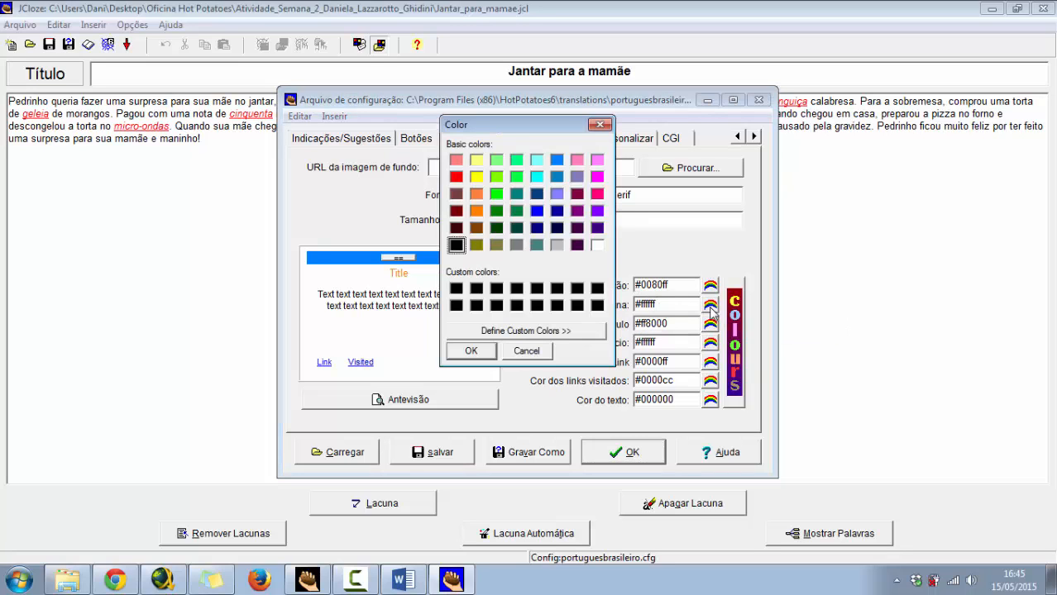
pyautogui.click(477, 160)
pyautogui.click(489, 352)
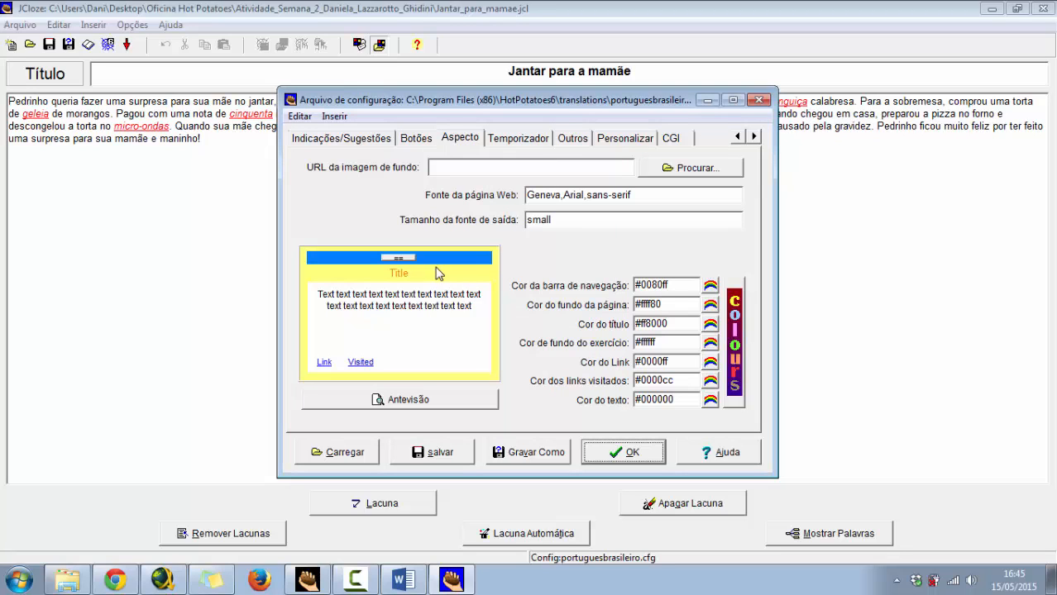
# - Set the title colour to dark blue (#000080) in the appearance settings
pyautogui.doubleClick(638, 324)
pyautogui.write('ffff00')
pyautogui.click(710, 325)
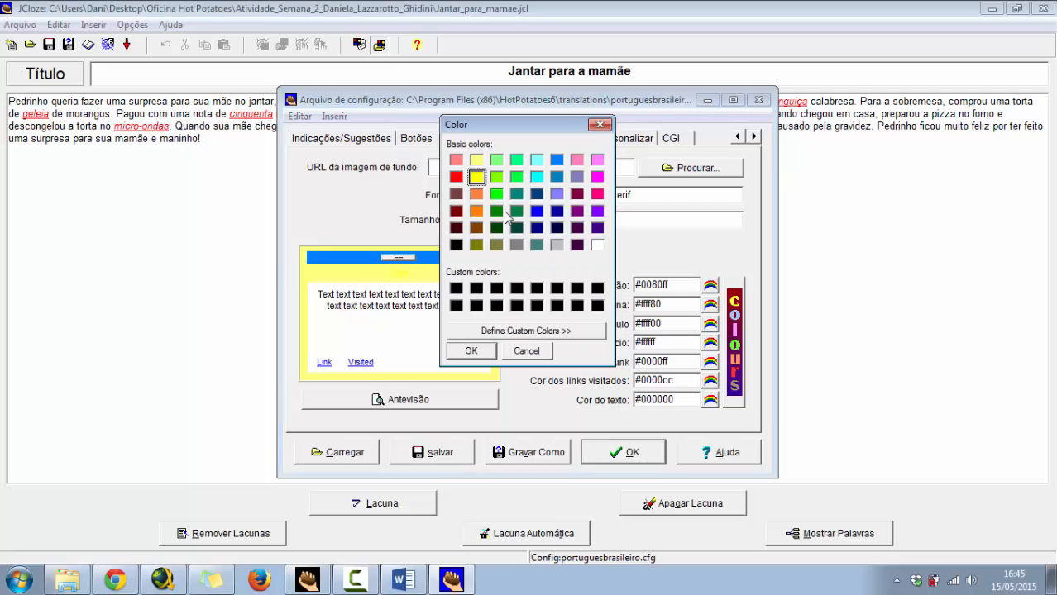
pyautogui.click(537, 229)
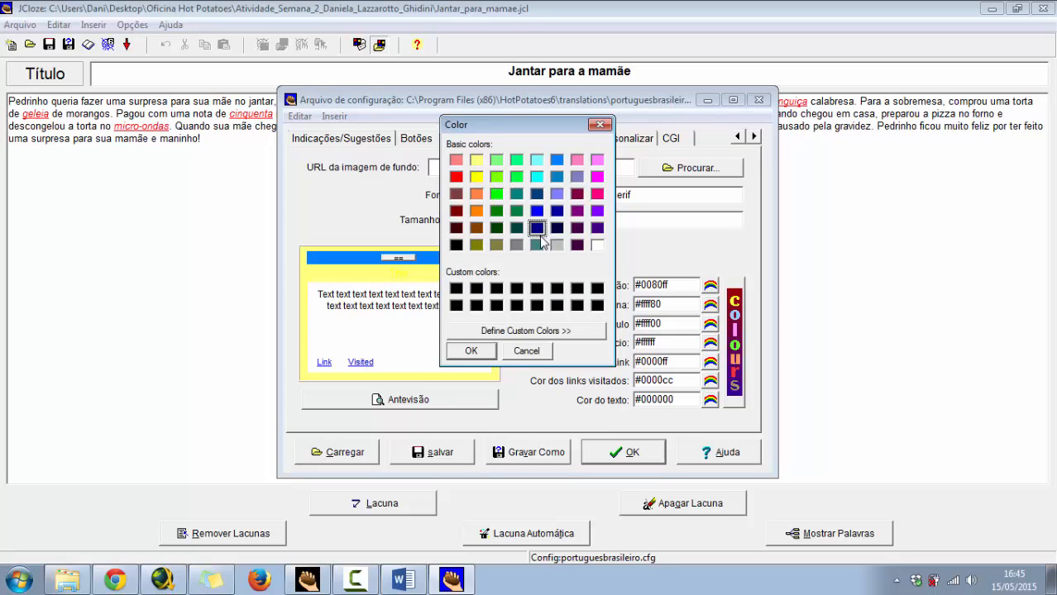
pyautogui.click(491, 351)
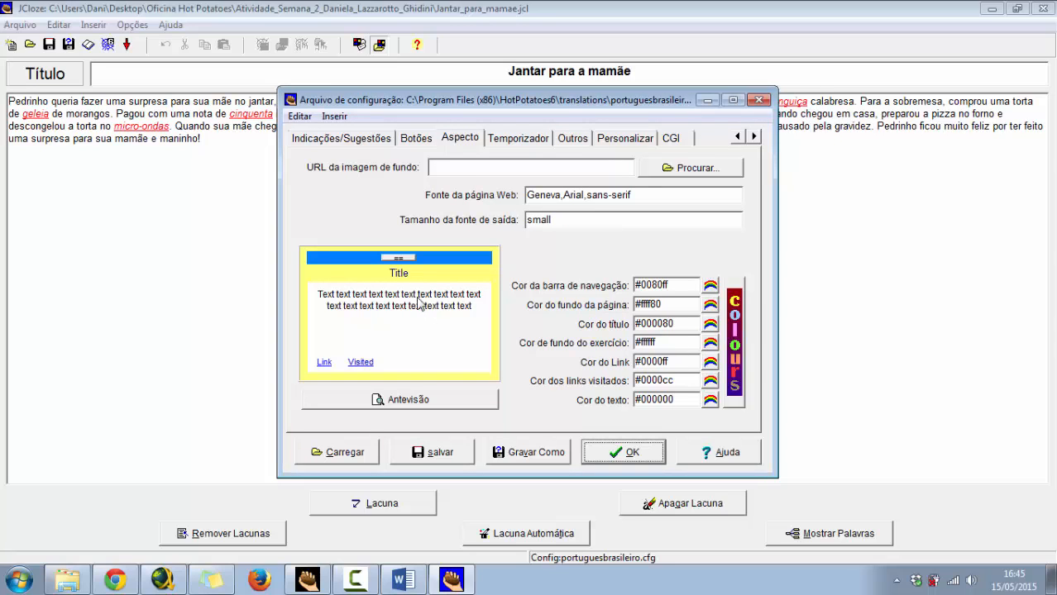
# - Set the exercise background colour to light grey (#c0c0c0) and accept the output configuration
pyautogui.click(709, 343)
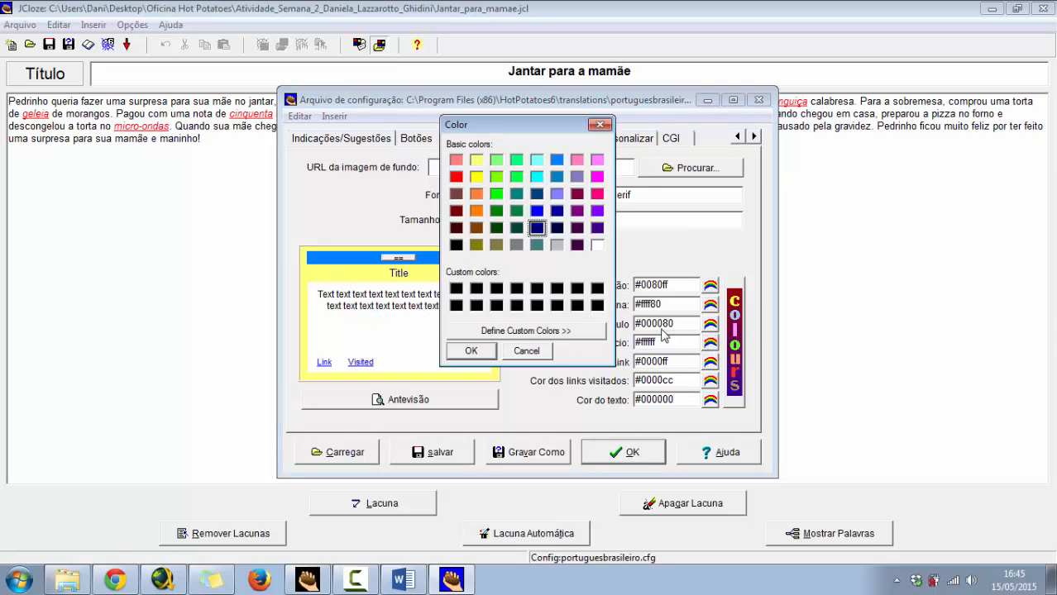
pyautogui.click(557, 244)
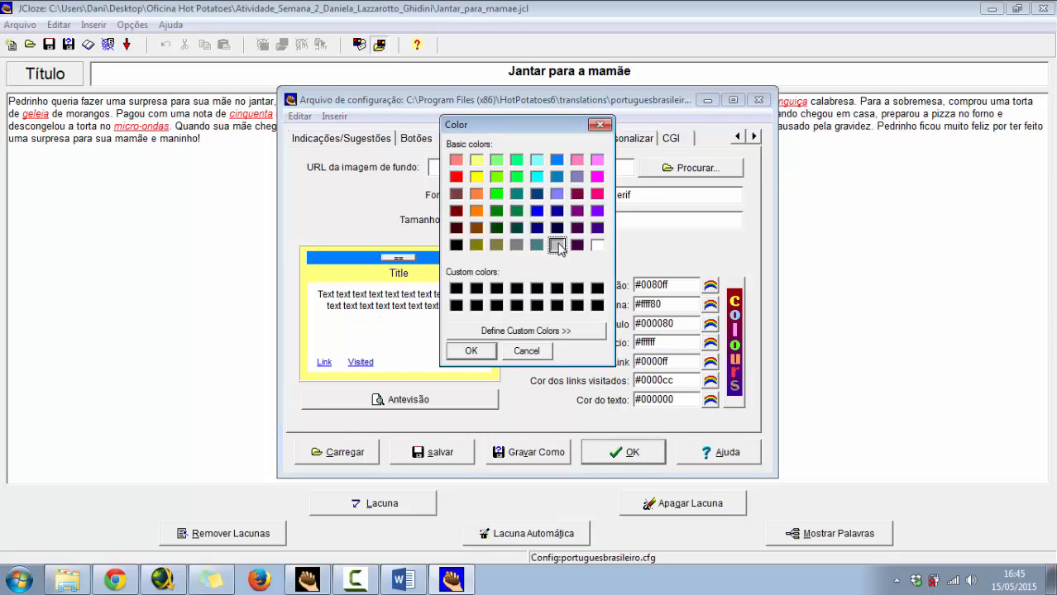
pyautogui.click(471, 350)
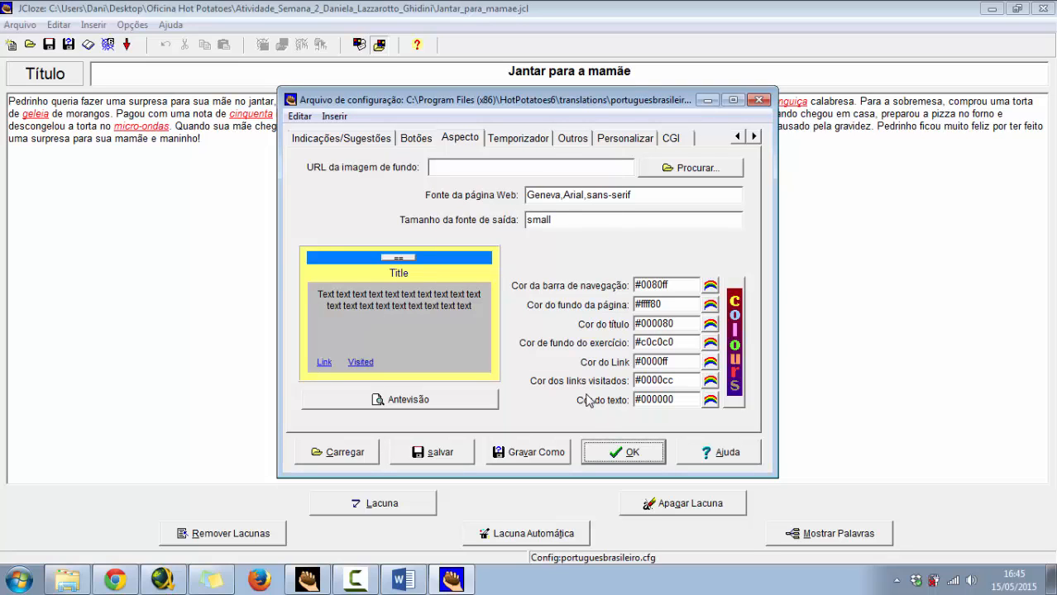
pyautogui.click(607, 452)
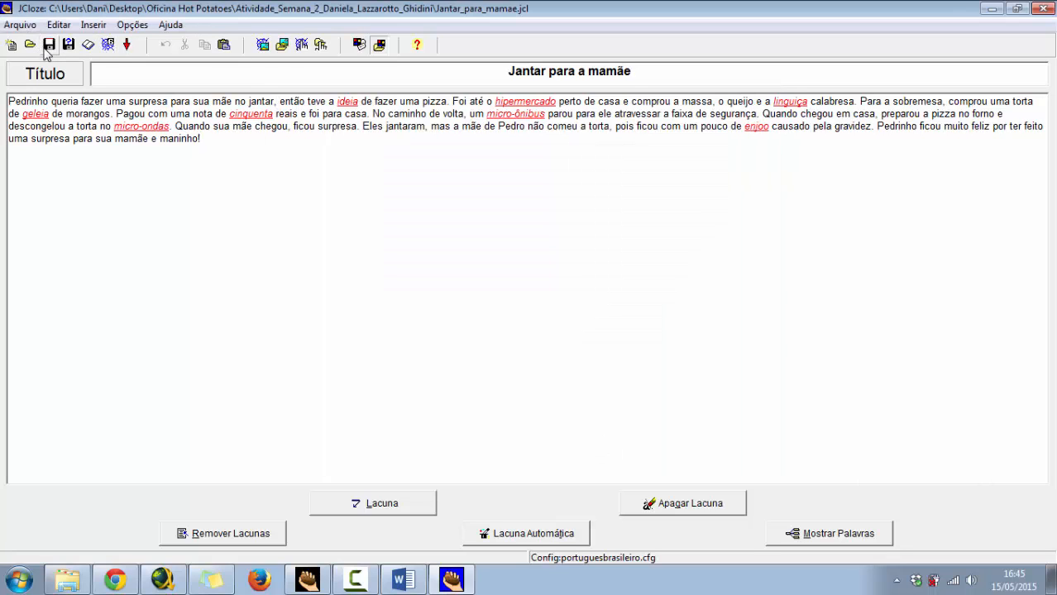
# - Export the recoloured exercise over Jantar_para_mamae.htm and open the new page in the browser
pyautogui.click(107, 43)
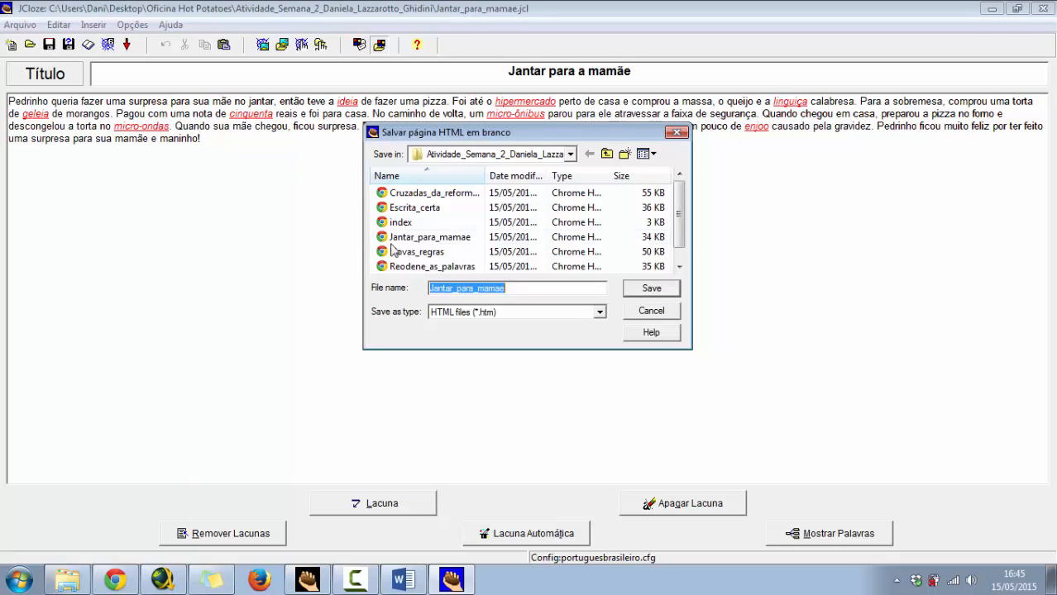
pyautogui.click(639, 292)
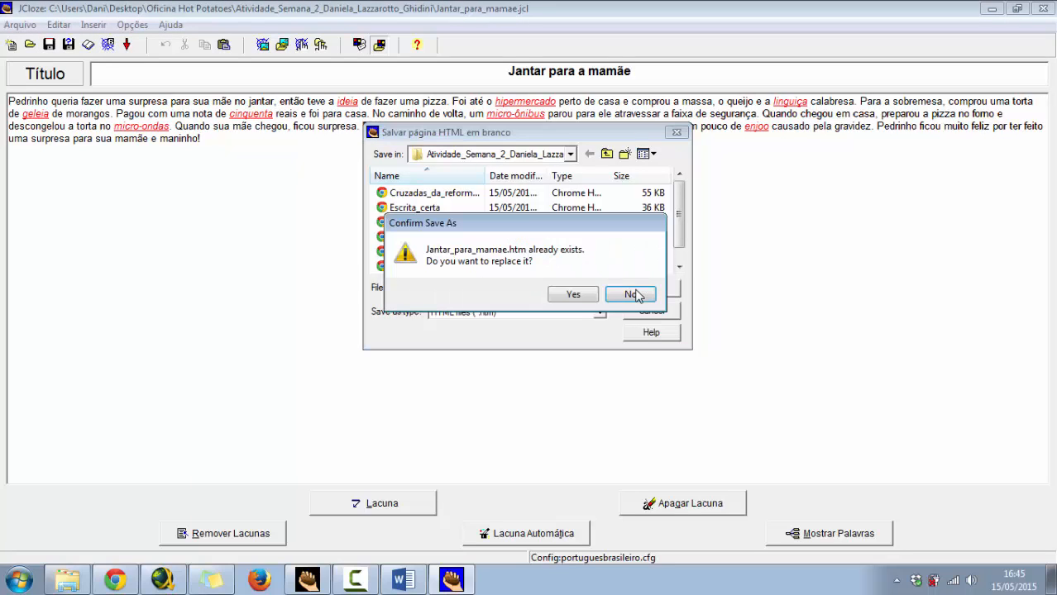
pyautogui.click(574, 295)
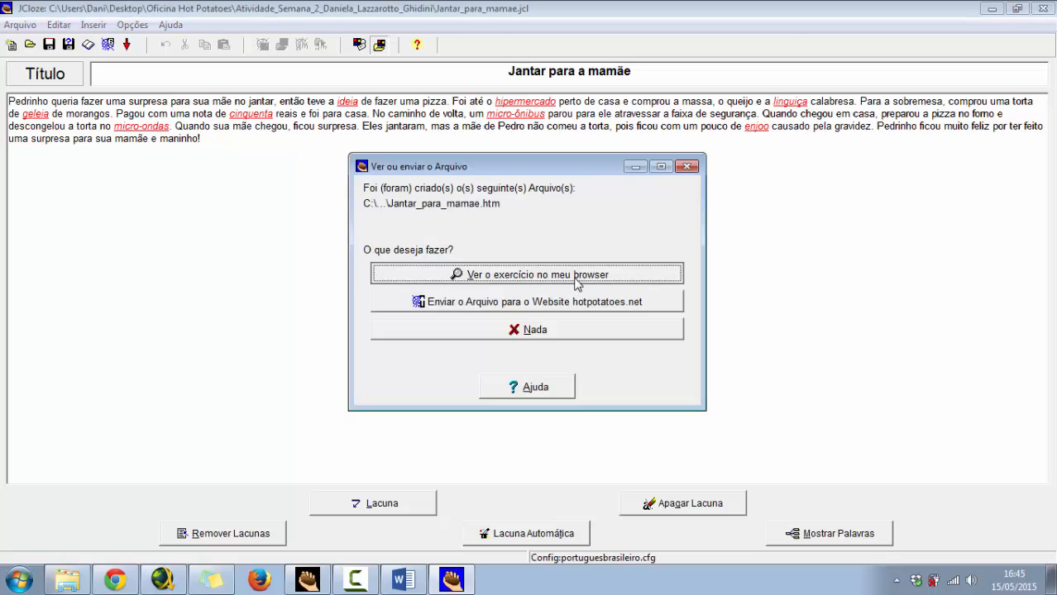
pyautogui.click(578, 281)
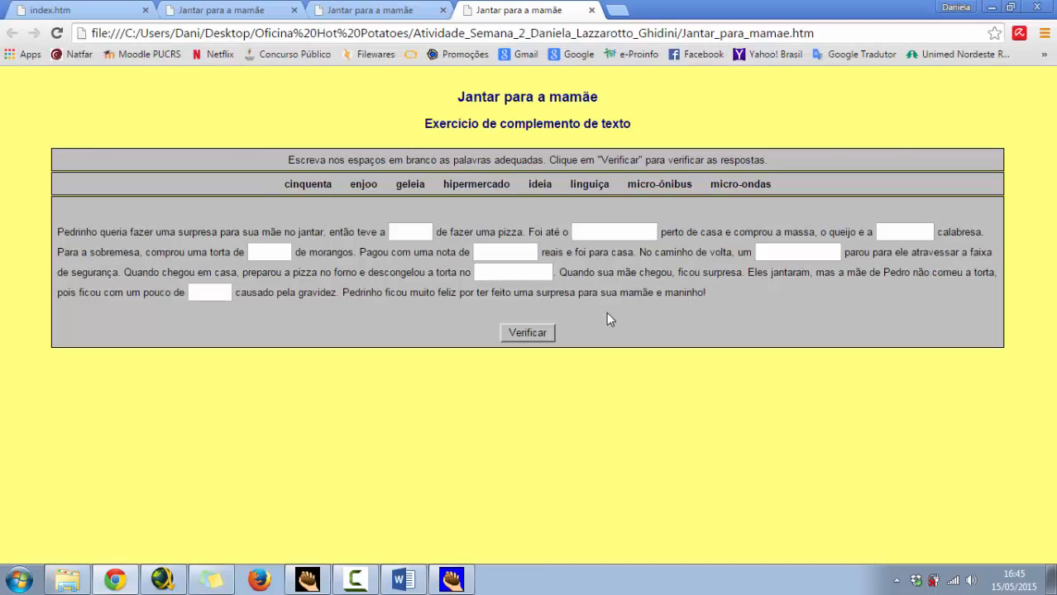
# - Close the two older "Jantar para a mamãe" preview tabs, keeping the newest version of the page open
pyautogui.click(325, 8)
pyautogui.click(442, 9)
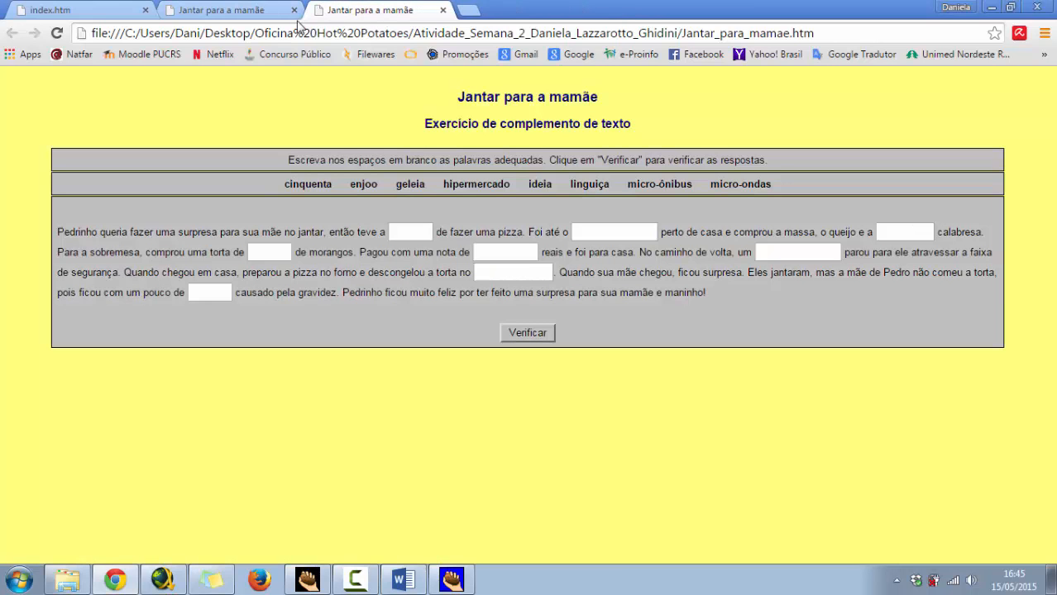
pyautogui.click(294, 10)
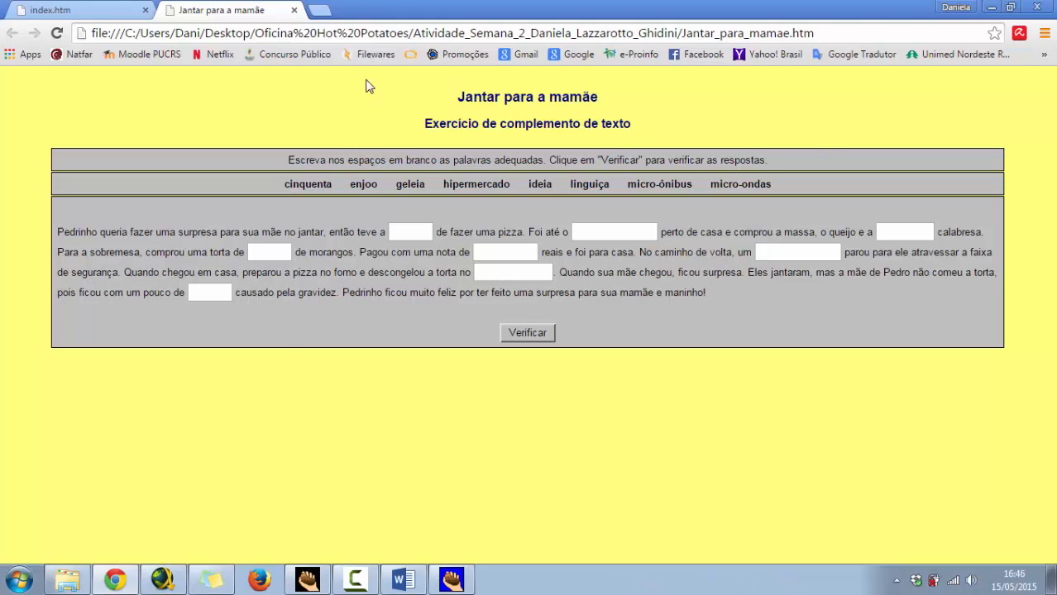
# - Switch back to JCloze, review the colour options in the output configuration's appearance settings and close the dialog
pyautogui.click(446, 582)
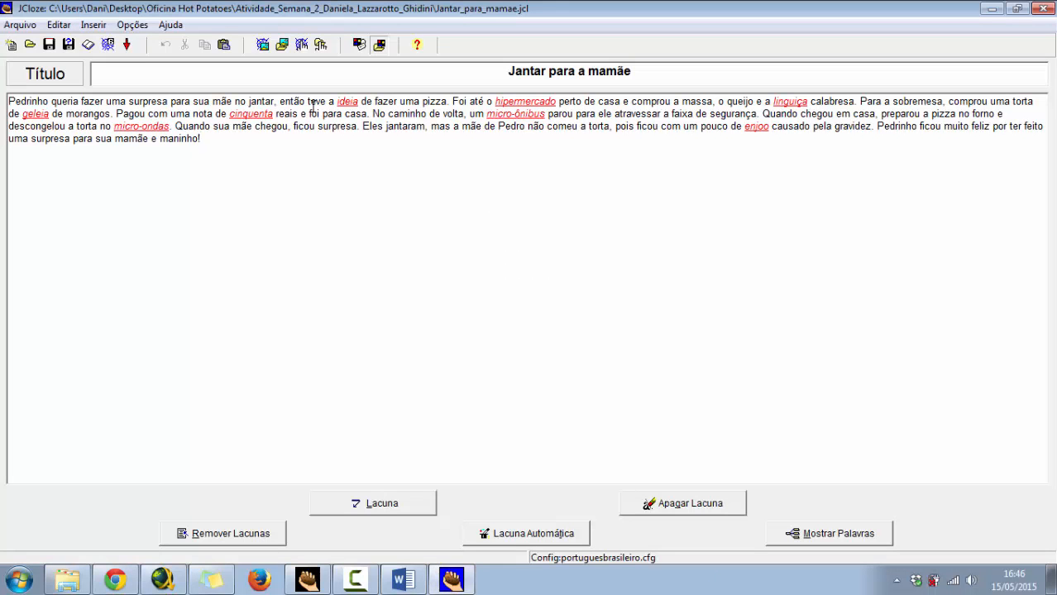
pyautogui.click(134, 25)
pyautogui.click(157, 41)
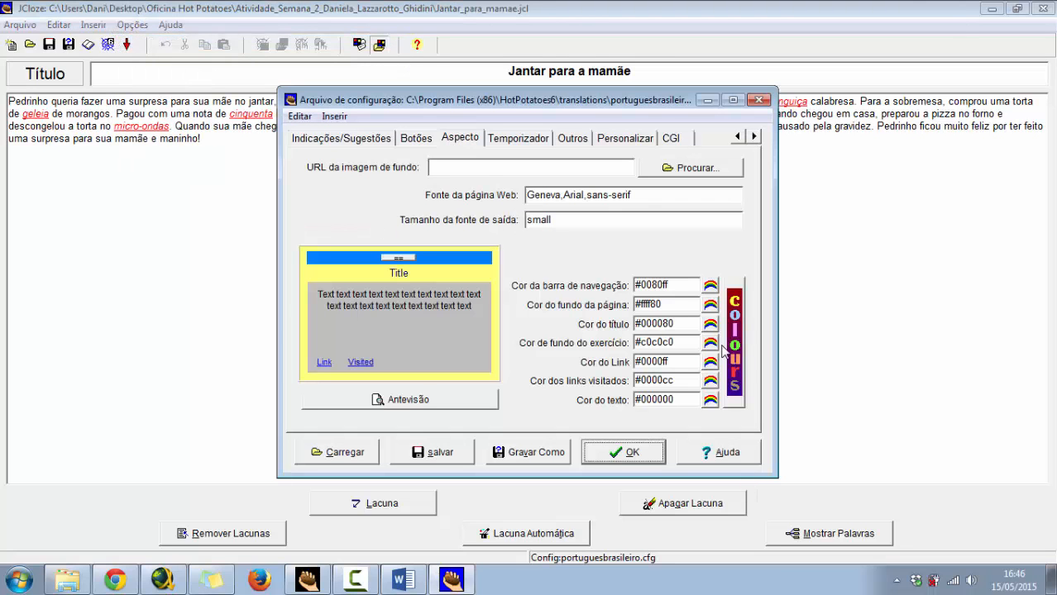
pyautogui.click(623, 452)
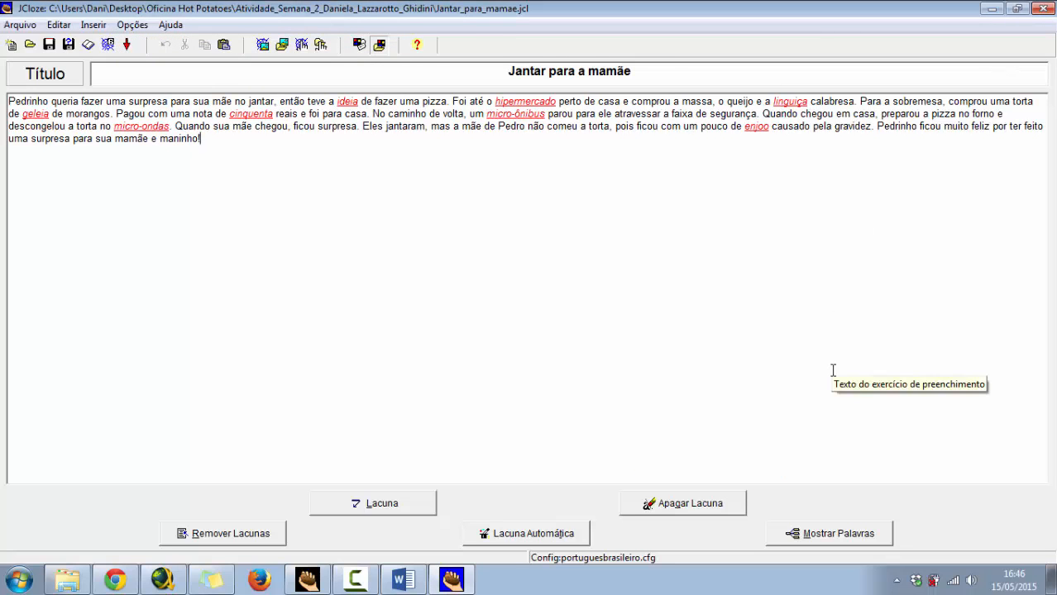